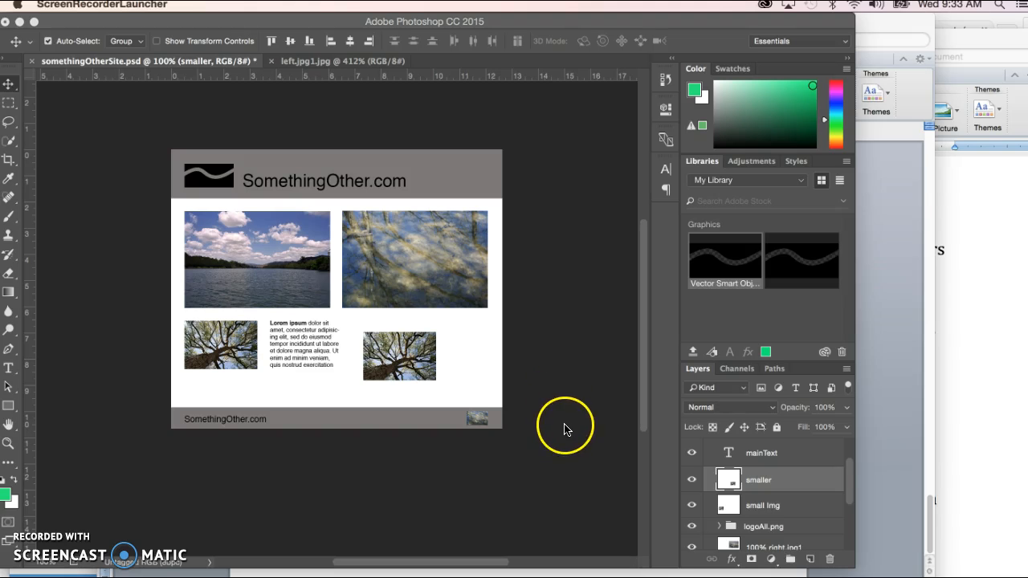
# Step: Hide and reshow the smaller layer, and add a new empty layer directly above the small Img layer
pyautogui.click(692, 480)
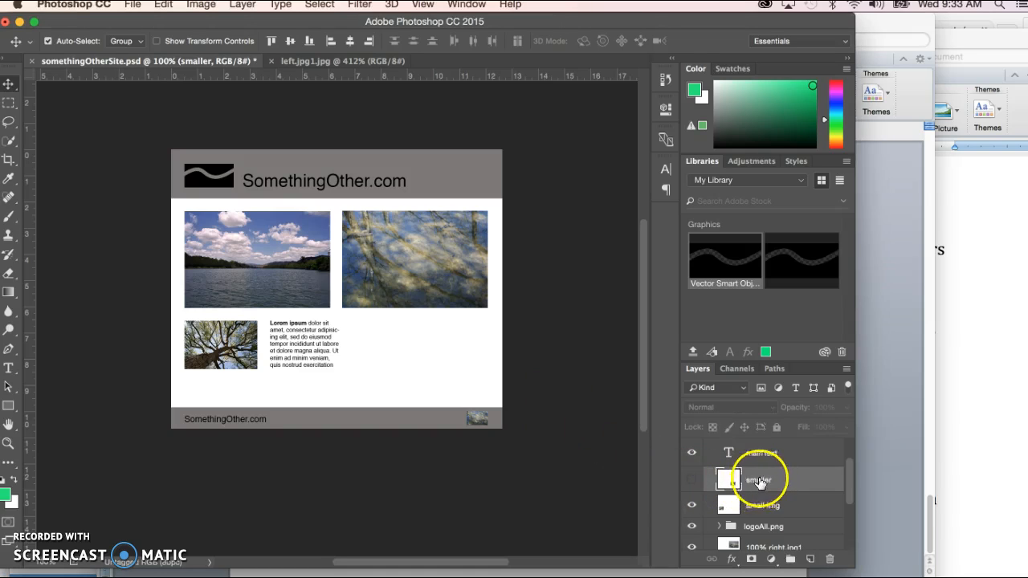
pyautogui.click(692, 481)
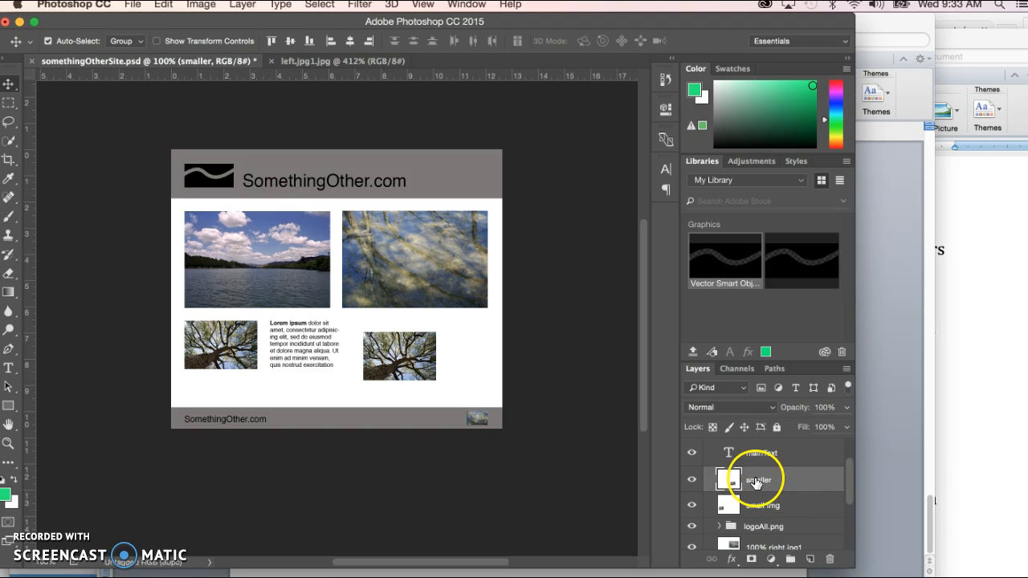
pyautogui.click(766, 507)
pyautogui.click(811, 560)
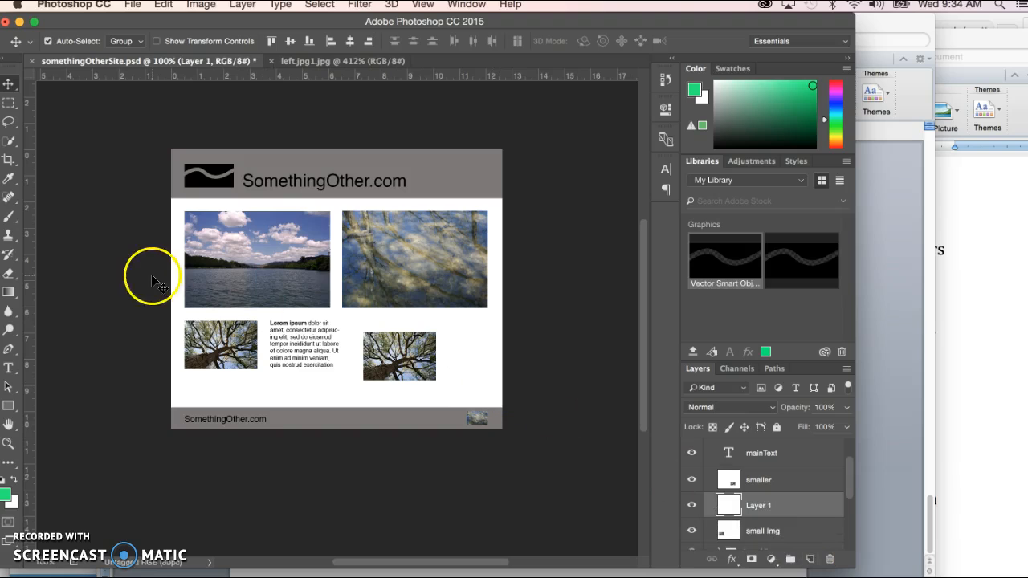
# Step: Draw a black rectangle shape about 148 × 213 px overlapping the right side of the second tree image, and name its layer clip
pyautogui.click(8, 409)
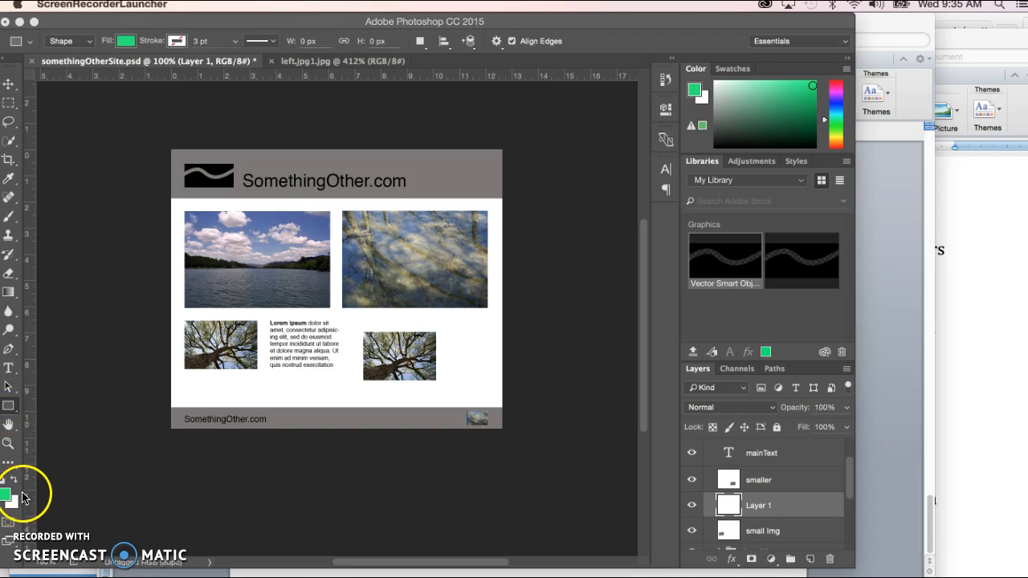
pyautogui.click(9, 408)
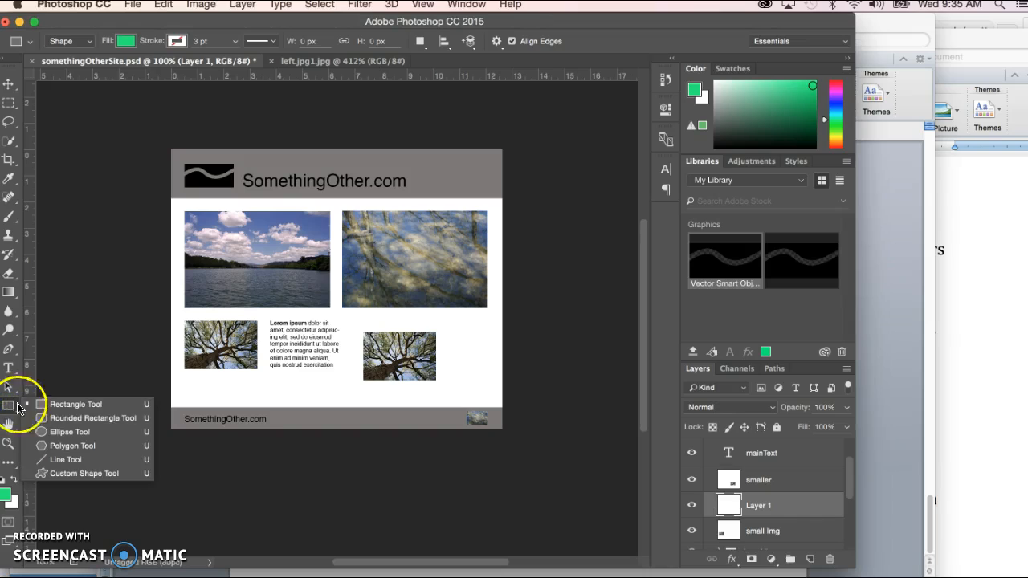
pyautogui.click(72, 406)
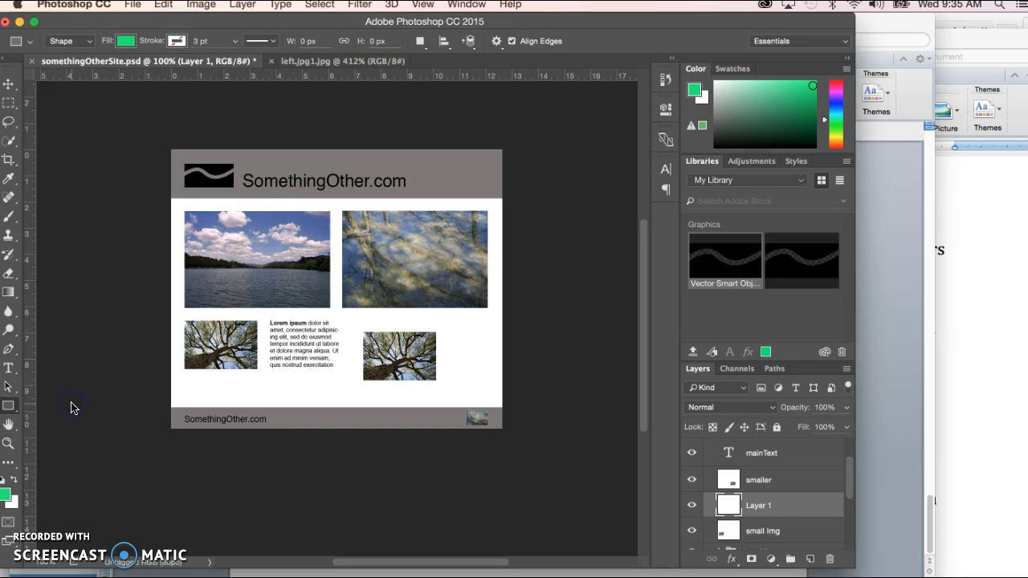
pyautogui.click(90, 42)
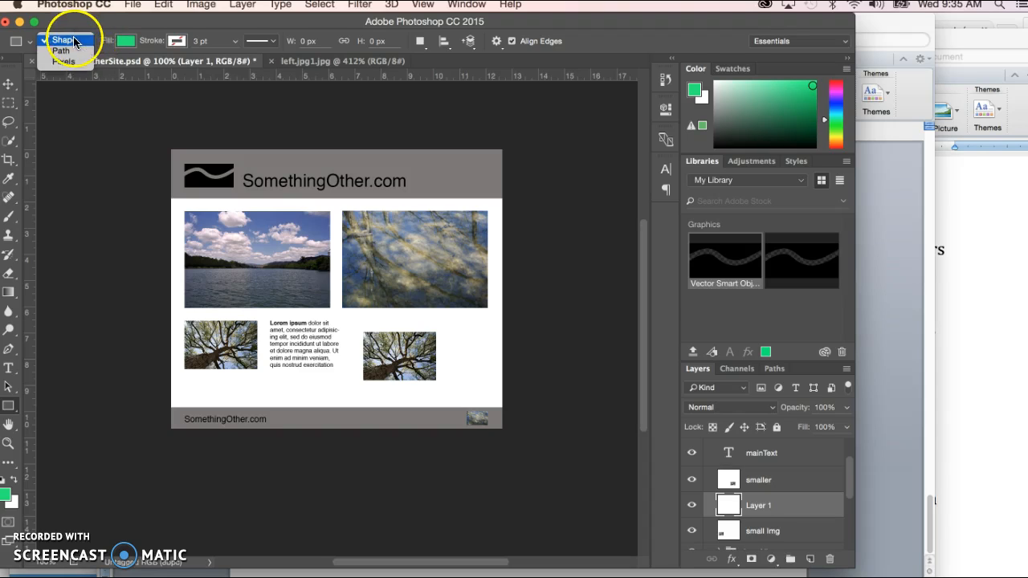
pyautogui.click(64, 40)
pyautogui.click(126, 41)
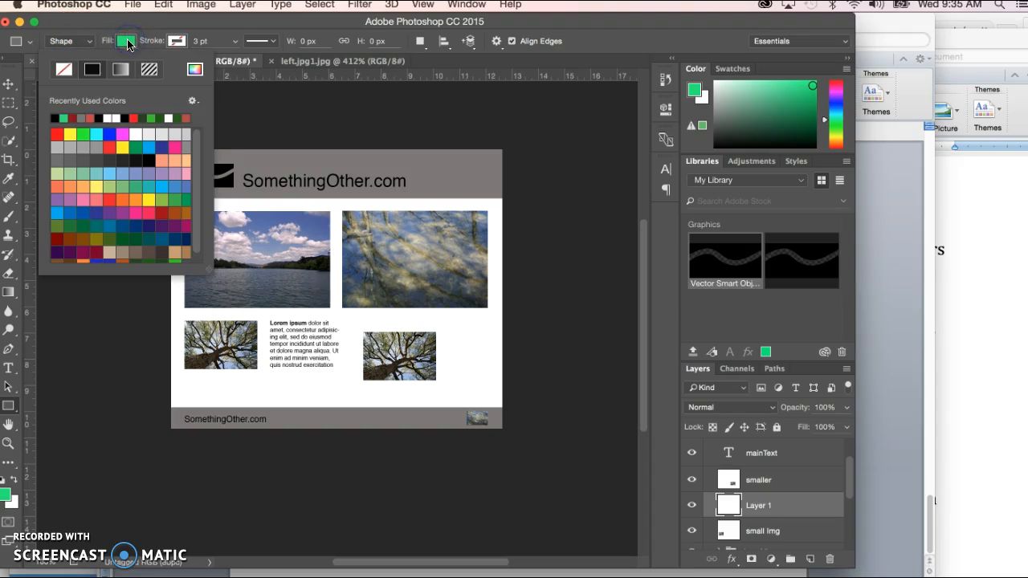
pyautogui.click(55, 119)
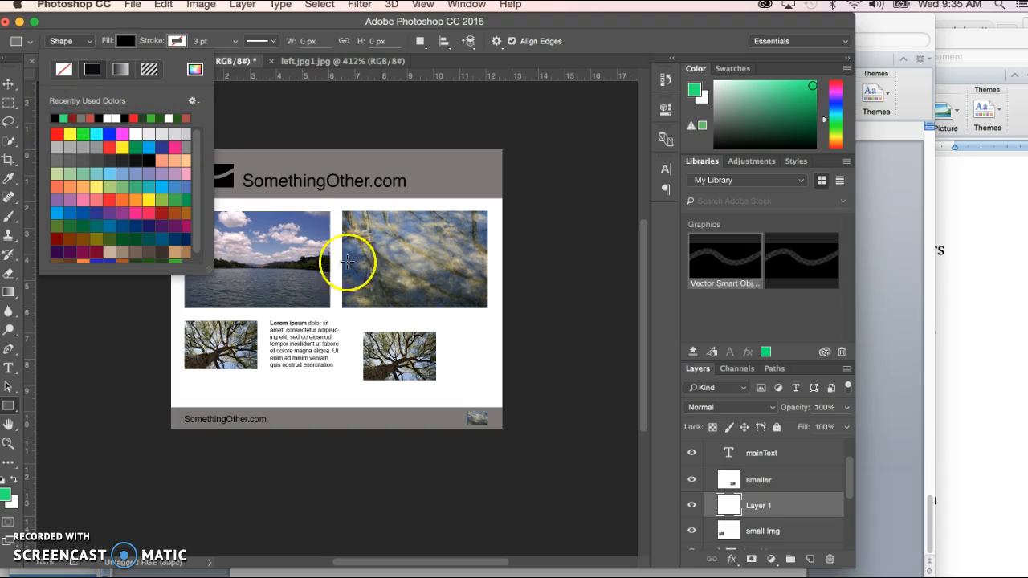
pyautogui.click(408, 317)
pyautogui.moveTo(409, 319); pyautogui.dragTo(462, 394)
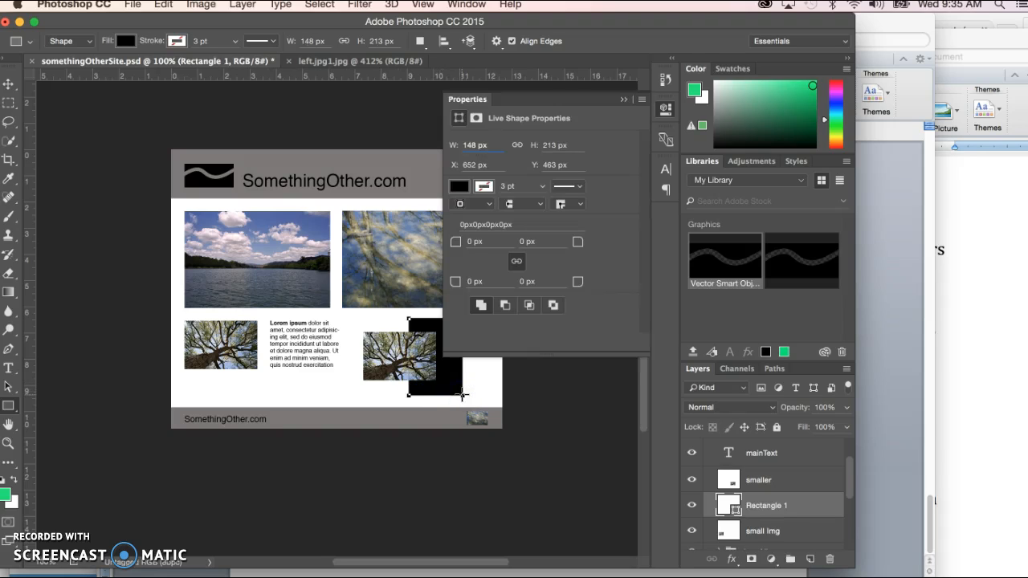
pyautogui.click(624, 100)
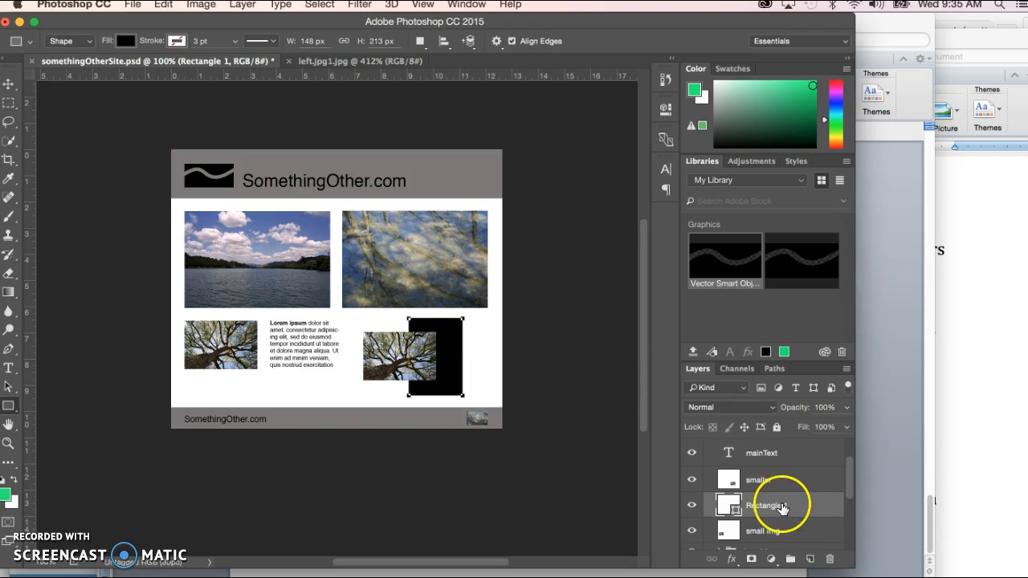
pyautogui.click(767, 507)
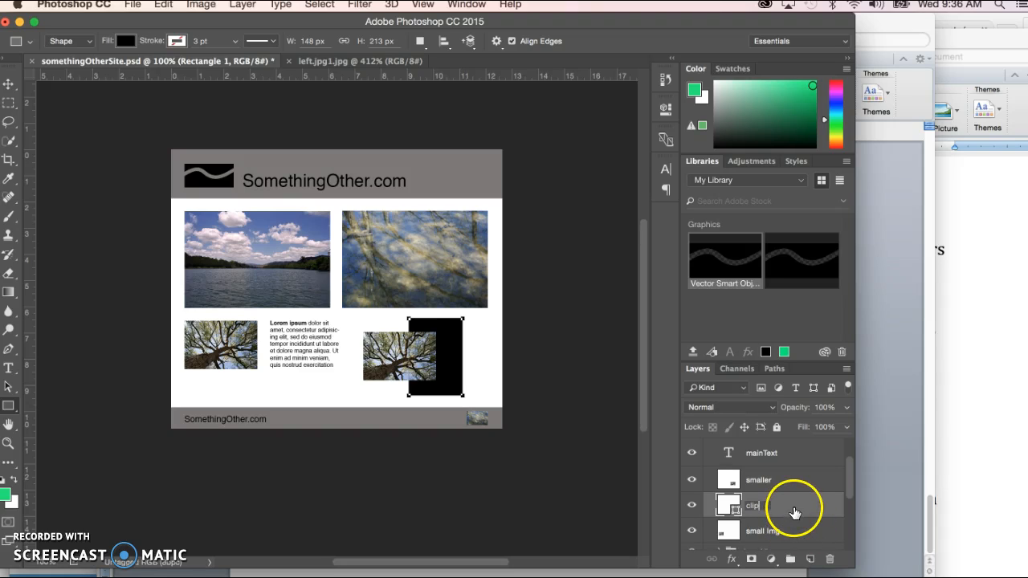
pyautogui.click(794, 513)
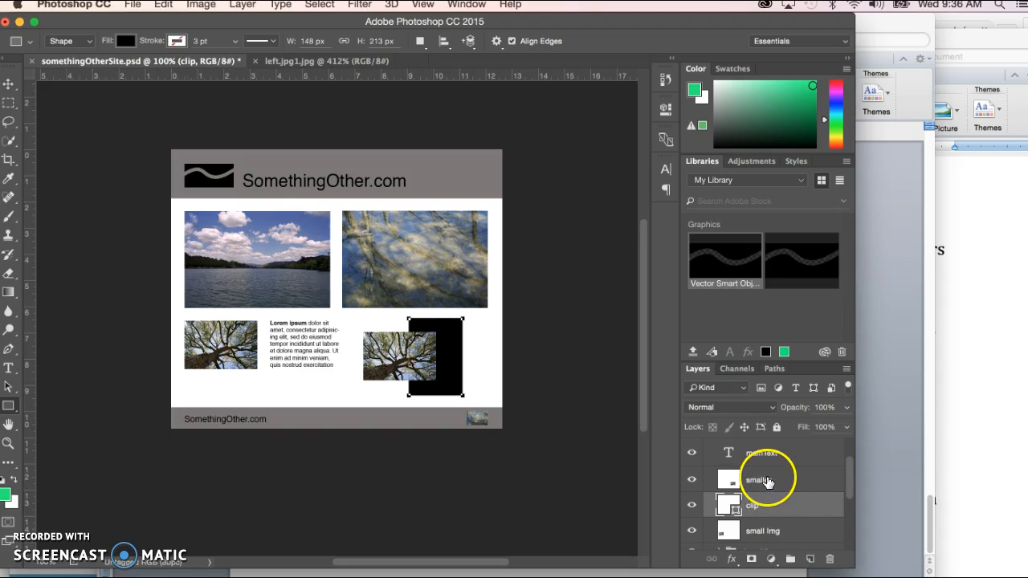
# Step: Create a clipping mask that clips the smaller layer to the clip rectangle below it
pyautogui.click(764, 482)
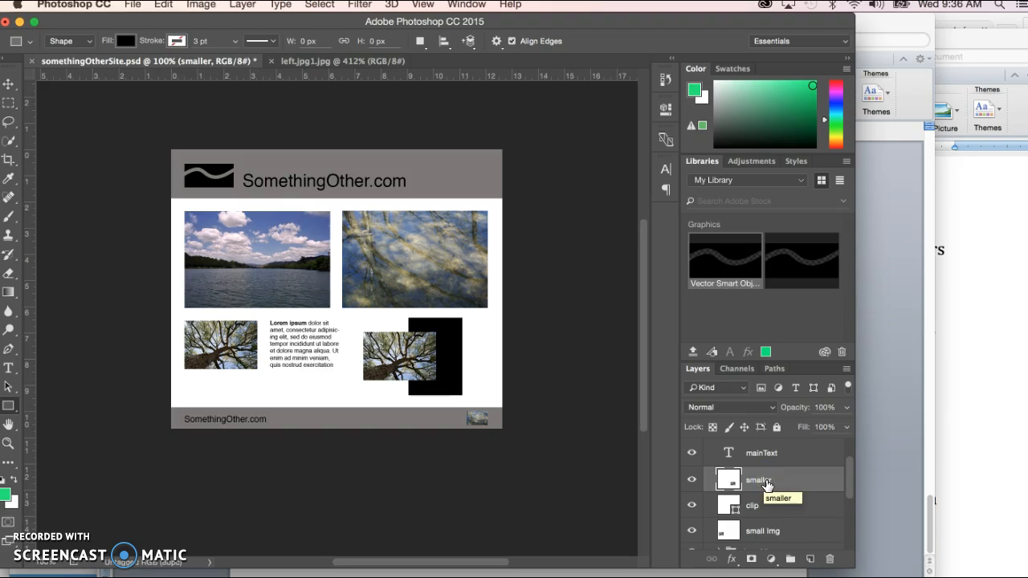
pyautogui.rightClick(768, 486)
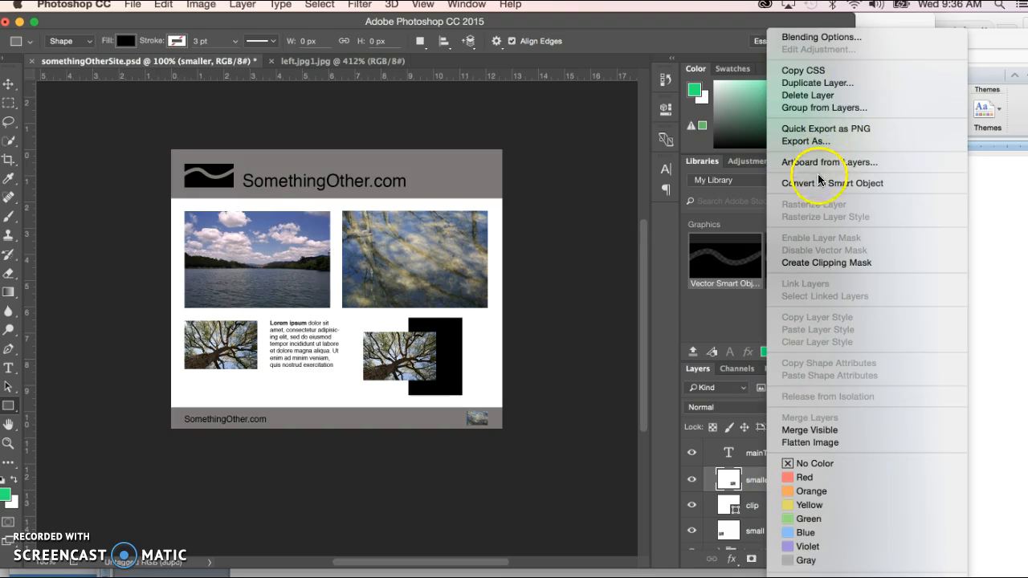
pyautogui.click(825, 262)
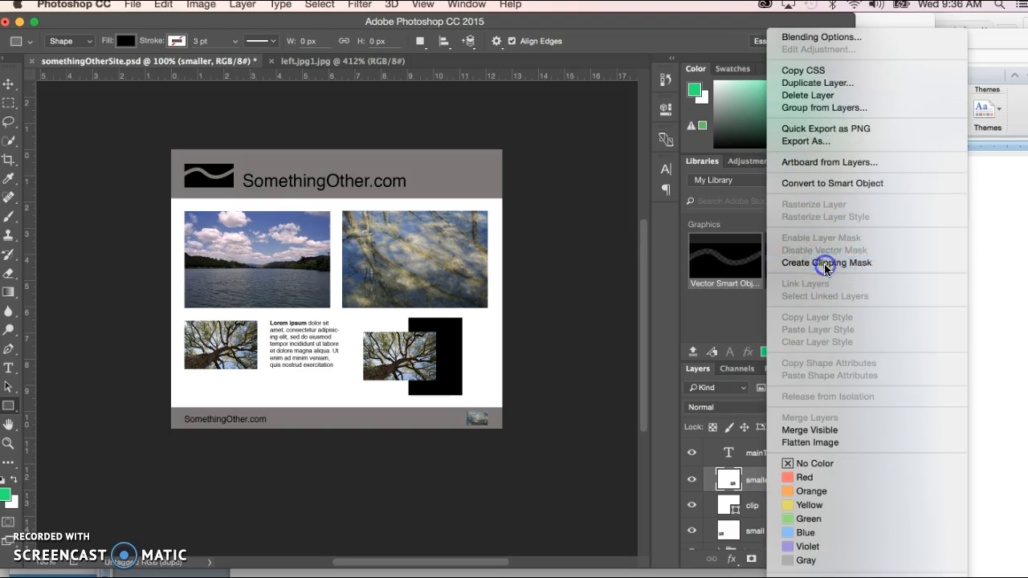
pyautogui.moveTo(825, 269); pyautogui.dragTo(417, 355)
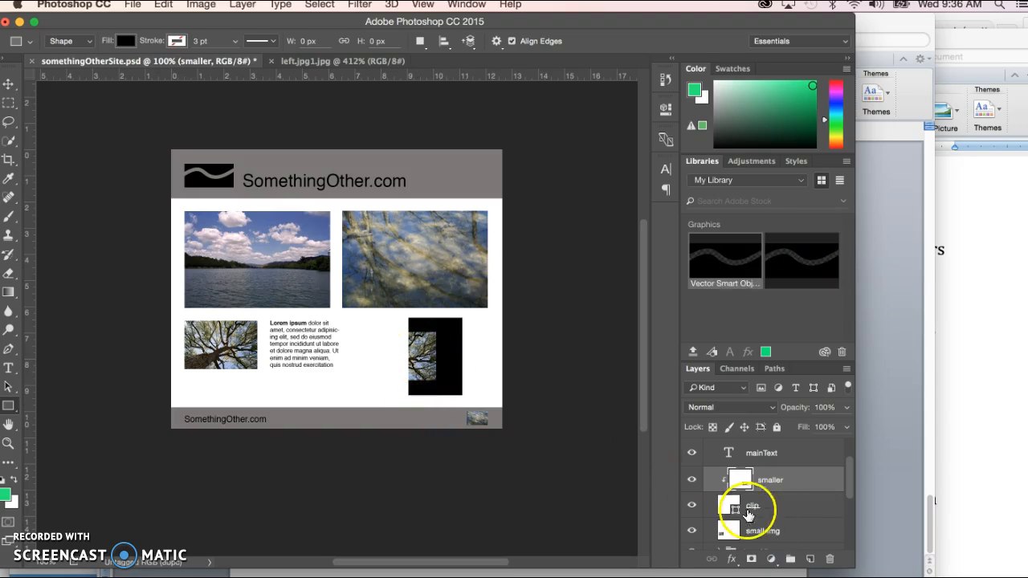
# Step: Move the clipped tree image slightly right and down within the black rectangle
pyautogui.click(7, 85)
pyautogui.click(415, 352)
pyautogui.moveTo(423, 354); pyautogui.dragTo(397, 359)
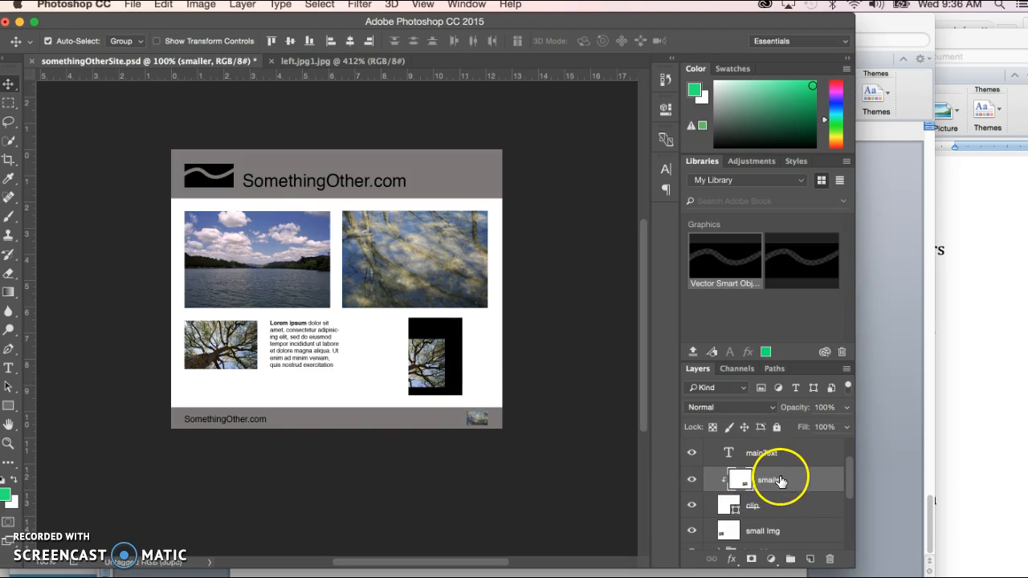
# Step: Add two new layers named sq and brush above the clipped smaller layer
pyautogui.doubleClick(769, 482)
pyautogui.click(410, 480)
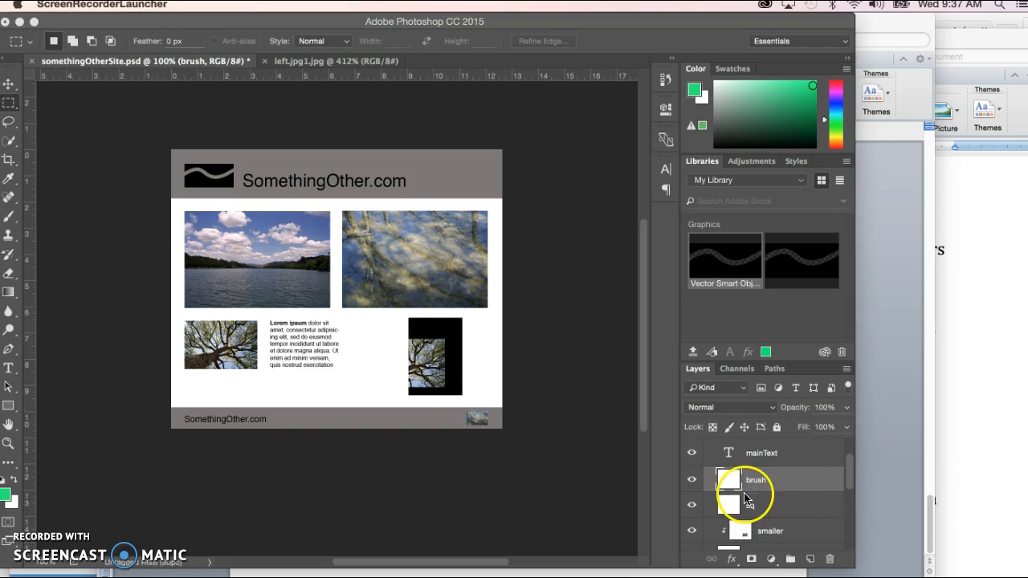
pyautogui.click(755, 482)
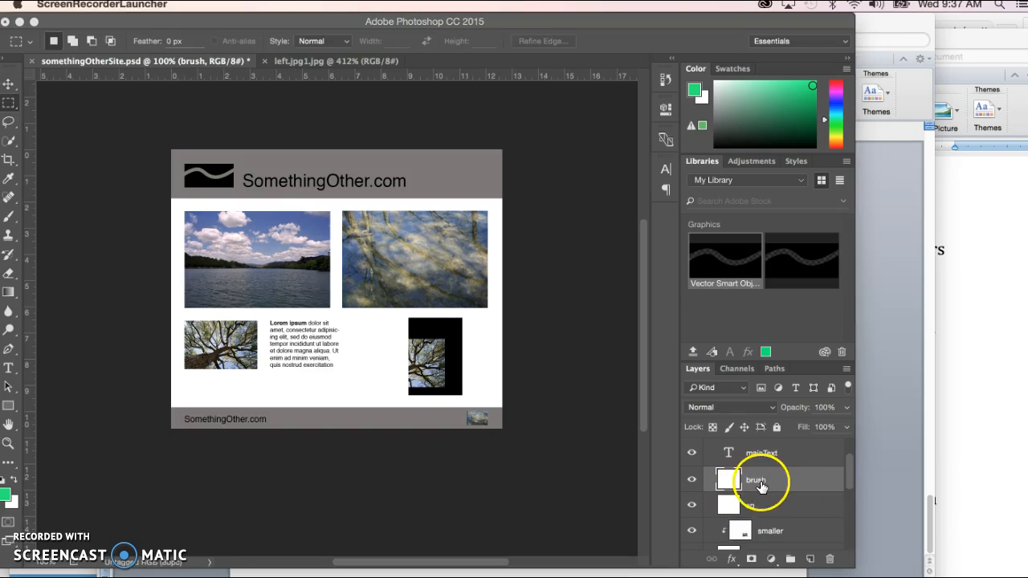
# Step: Paint a looping pink-red (#eb1d5c) brush squiggle across the black rectangle on the brush layer
pyautogui.click(53, 282)
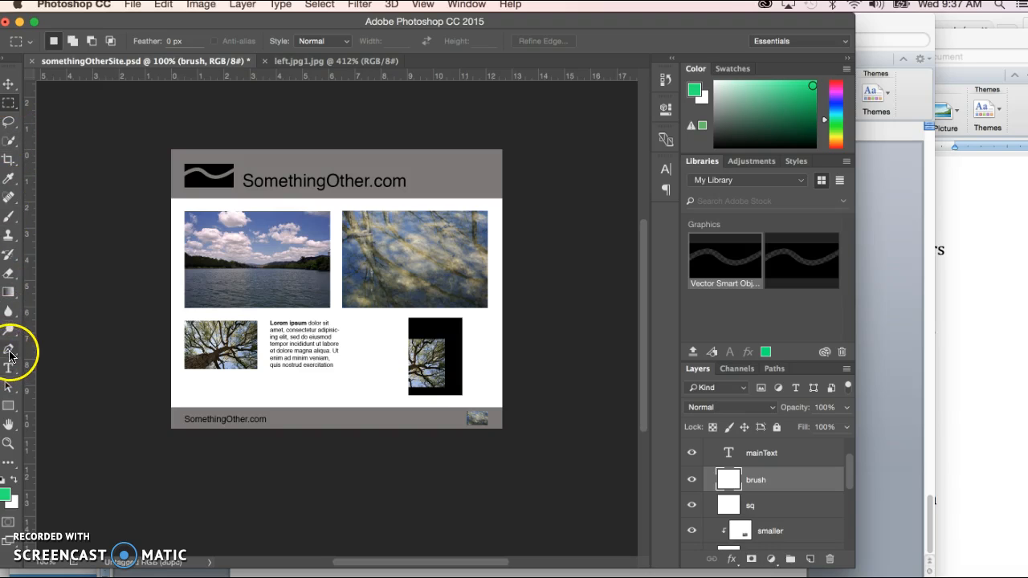
pyautogui.click(9, 220)
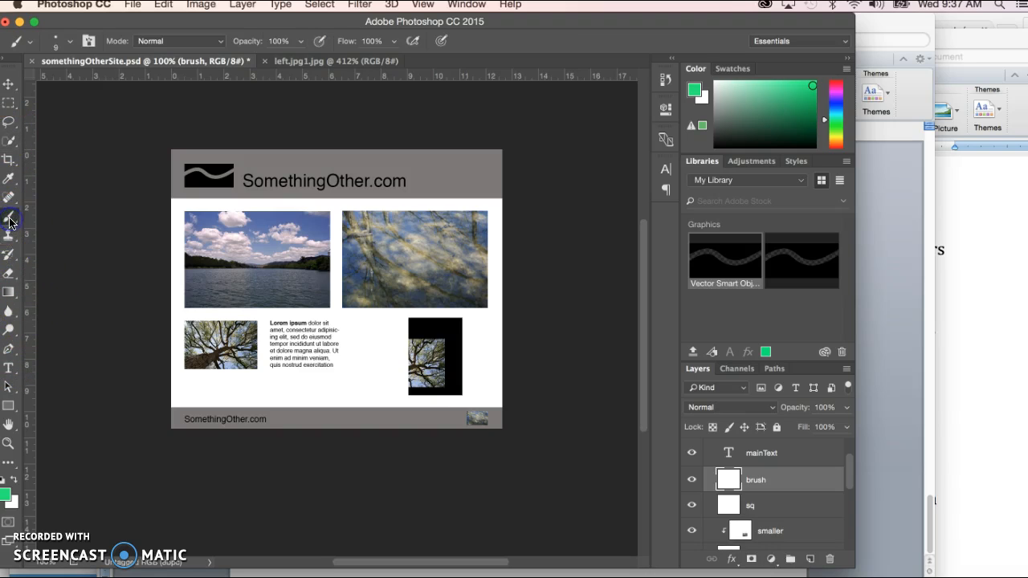
pyautogui.click(5, 499)
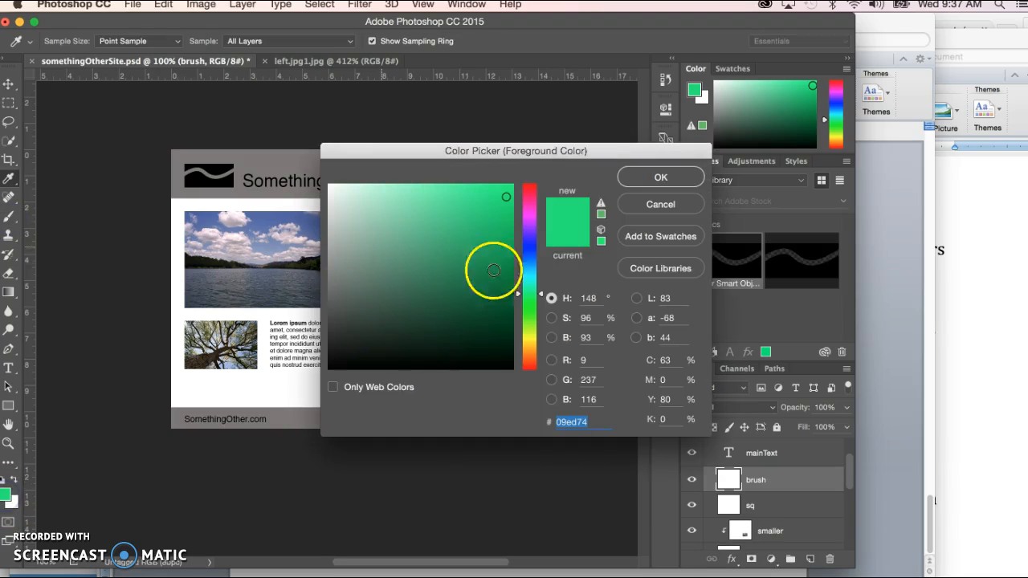
pyautogui.click(532, 194)
pyautogui.click(491, 199)
pyautogui.click(655, 176)
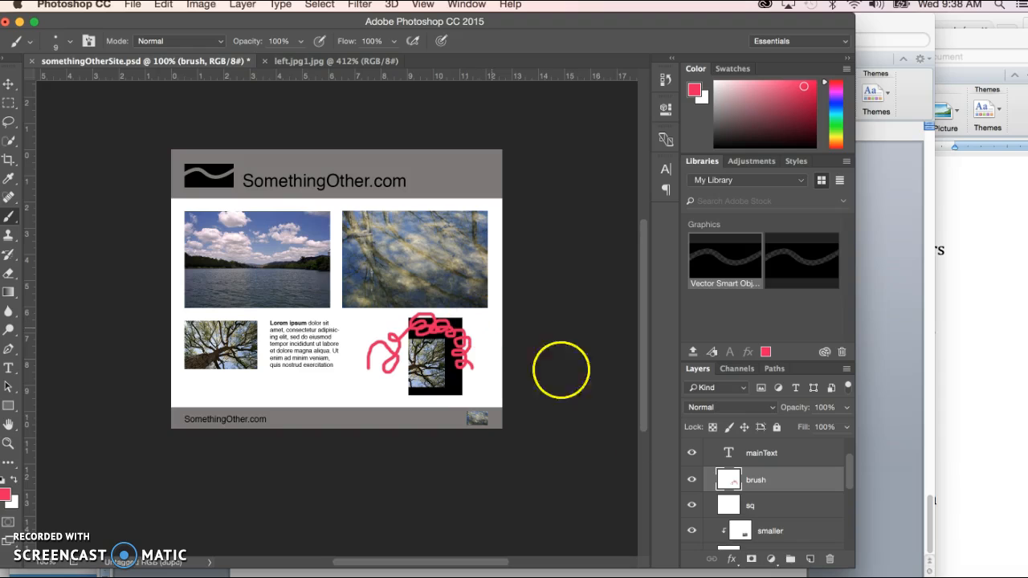
# Step: Fill a wide, thin rectangular selection across the bottom of the black rectangle with green #1deb79 on the sq layer
pyautogui.click(769, 507)
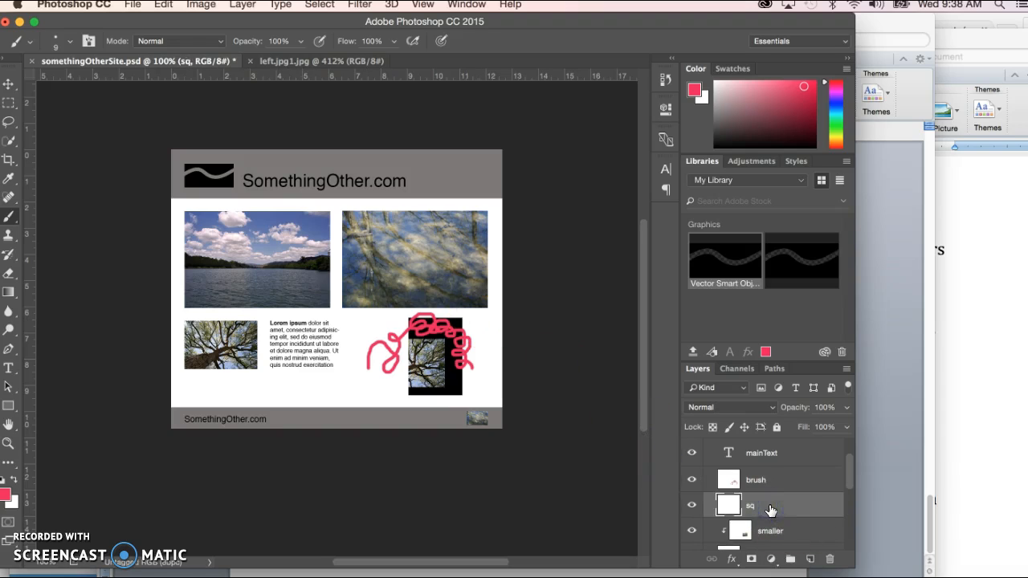
pyautogui.moveTo(6, 102); pyautogui.dragTo(74, 102)
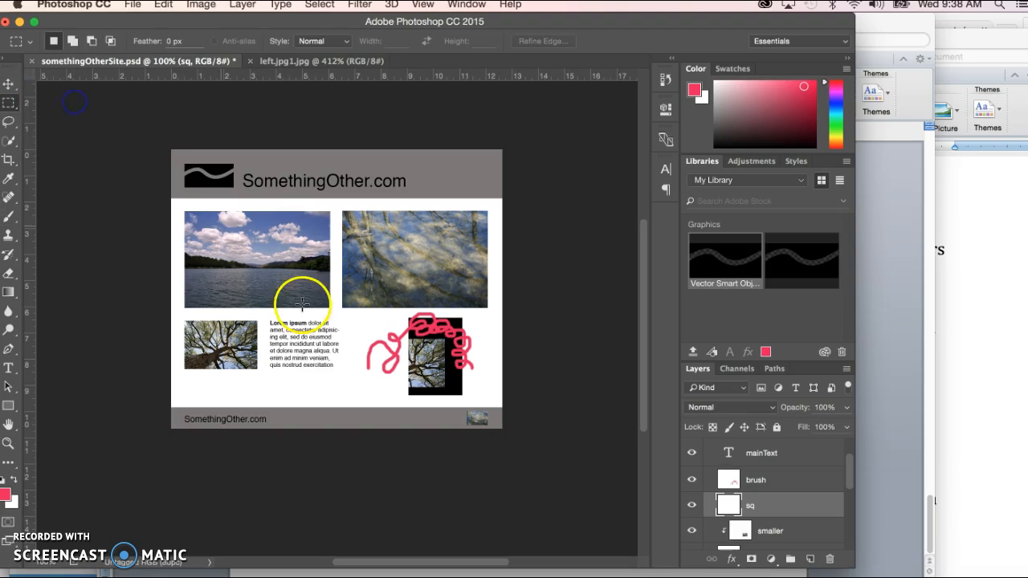
pyautogui.moveTo(344, 378); pyautogui.dragTo(467, 392)
pyautogui.click(6, 496)
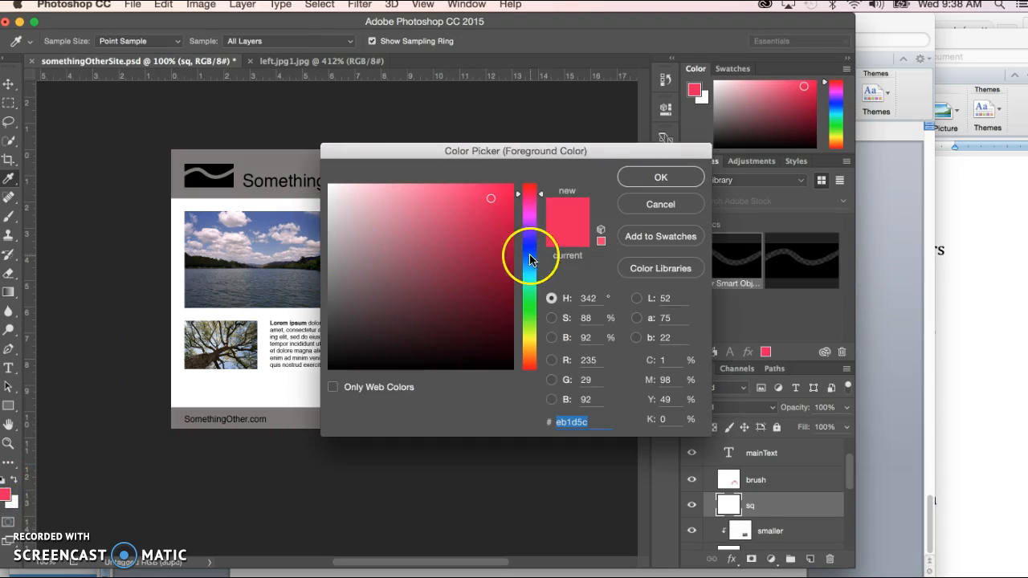
pyautogui.click(526, 294)
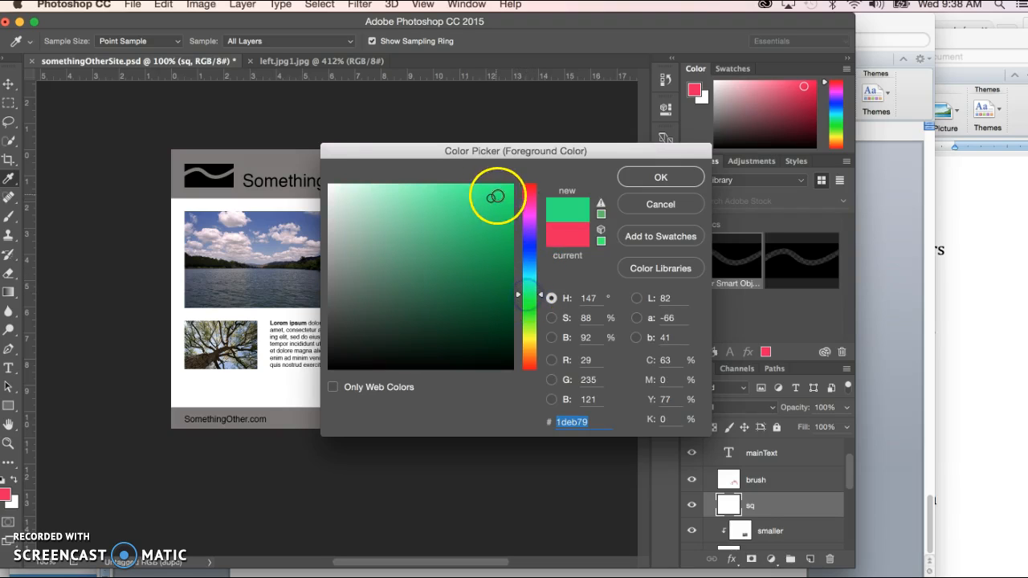
pyautogui.click(641, 176)
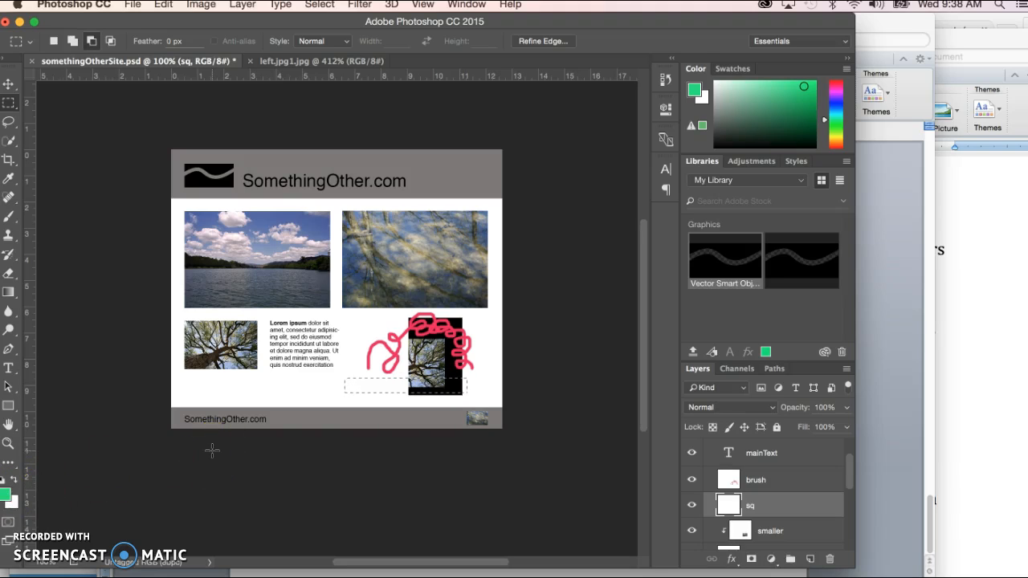
pyautogui.hotkey('alt', 'BackSpace')
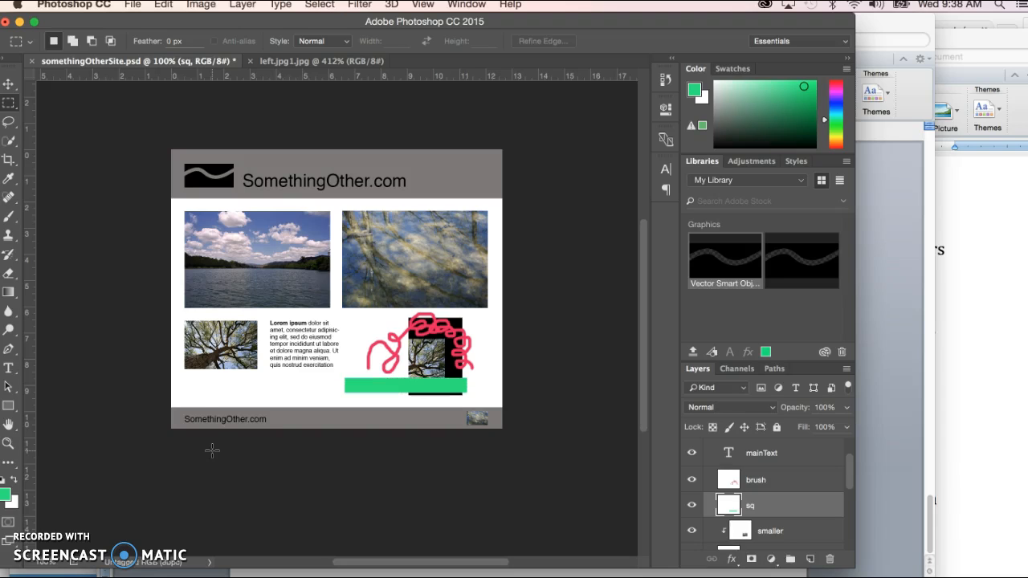
# Step: Clip both the brush and sq layers to the clip rectangle with a clipping mask
pyautogui.click(769, 483)
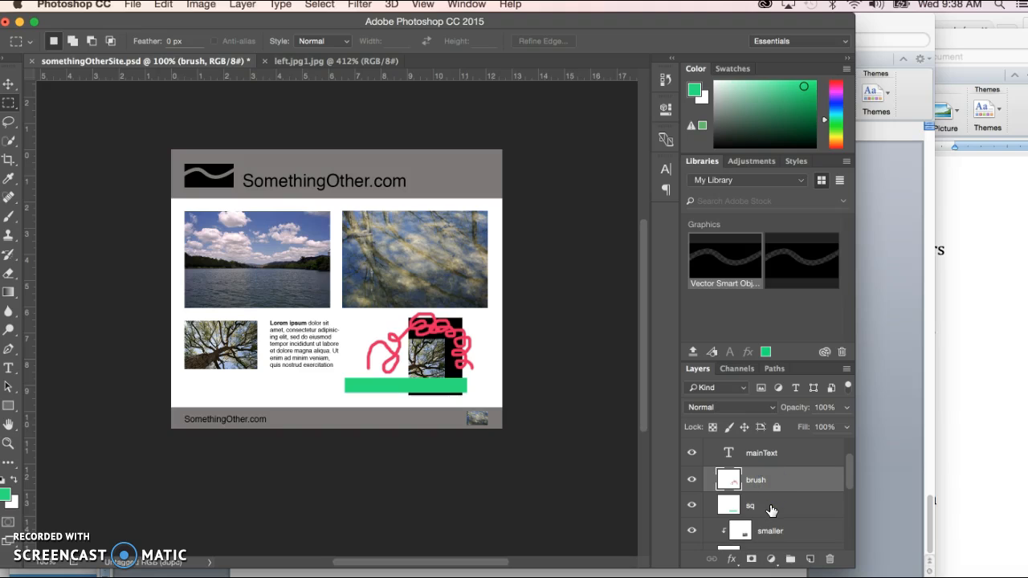
pyautogui.keyDown('shift'); pyautogui.click(772, 506); pyautogui.keyUp('shift')
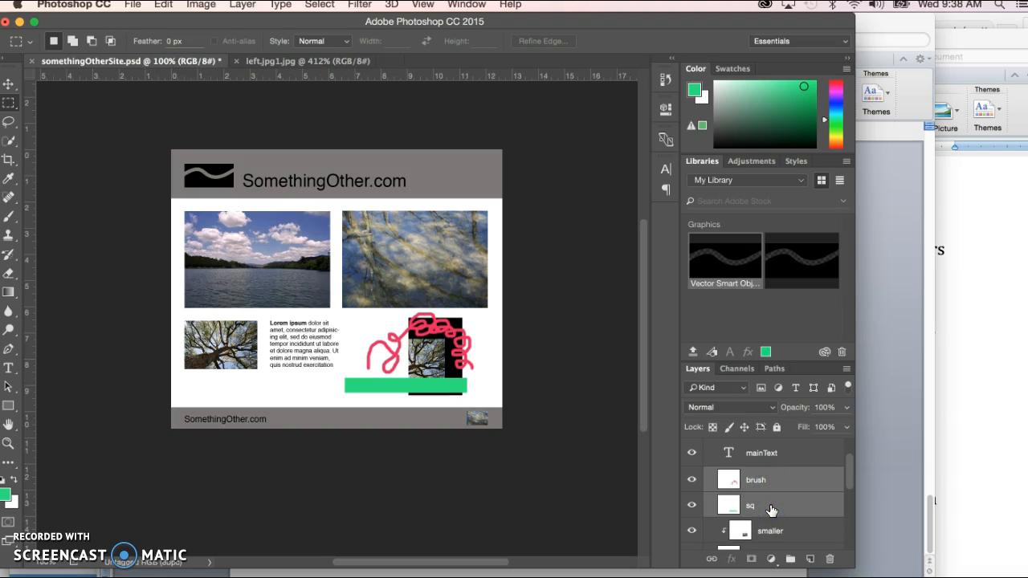
pyautogui.rightClick(771, 507)
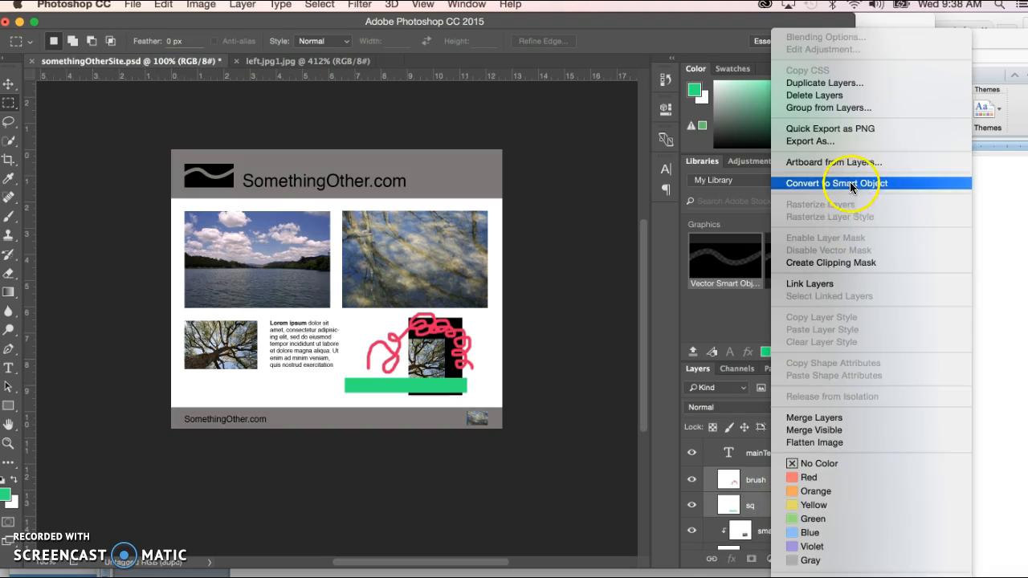
pyautogui.click(836, 262)
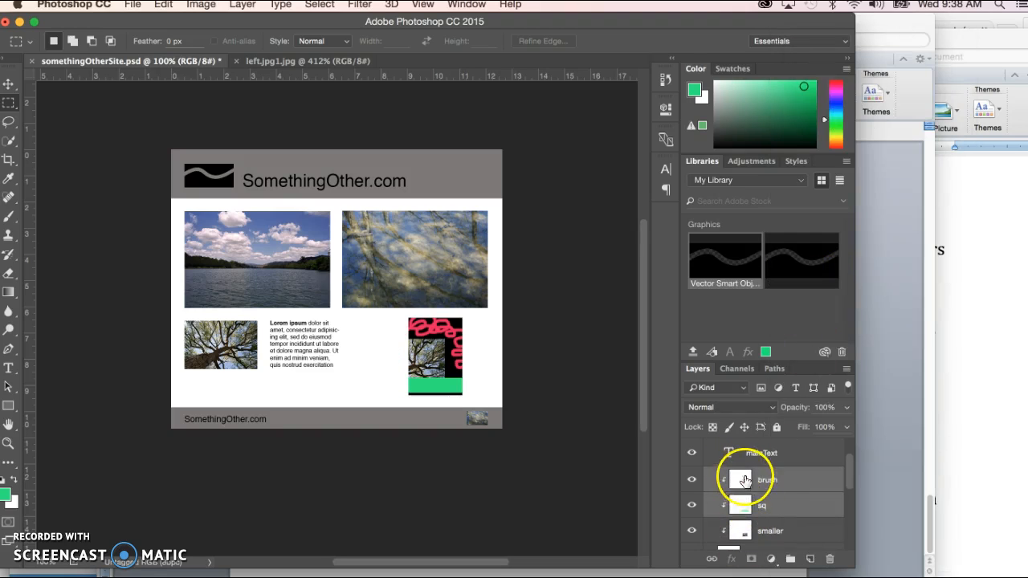
pyautogui.click(845, 467)
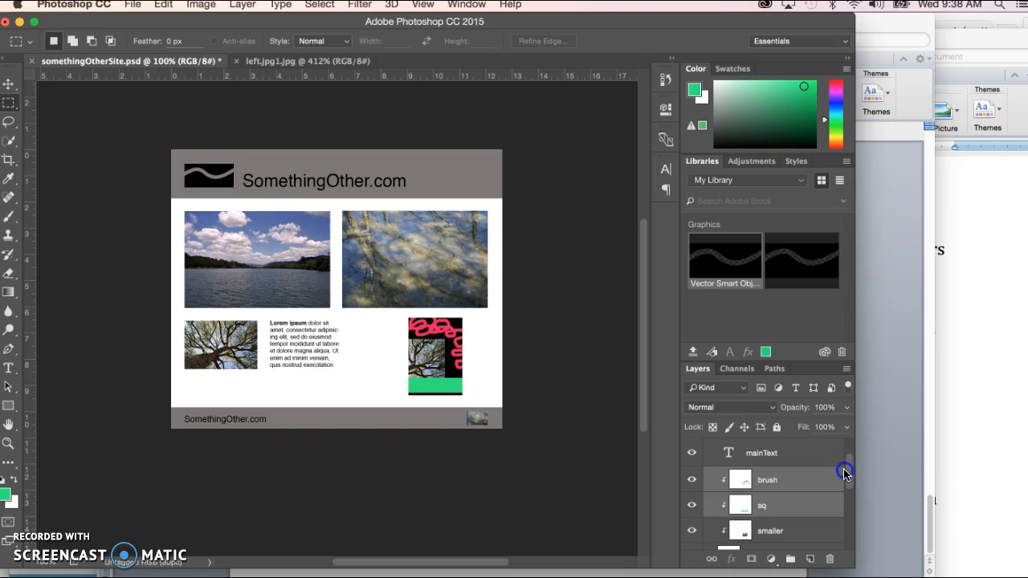
# Step: Reposition the pink brush squiggle within the clip rectangle and lower the green bar to the rectangle's bottom edge
pyautogui.click(769, 530)
pyautogui.click(779, 485)
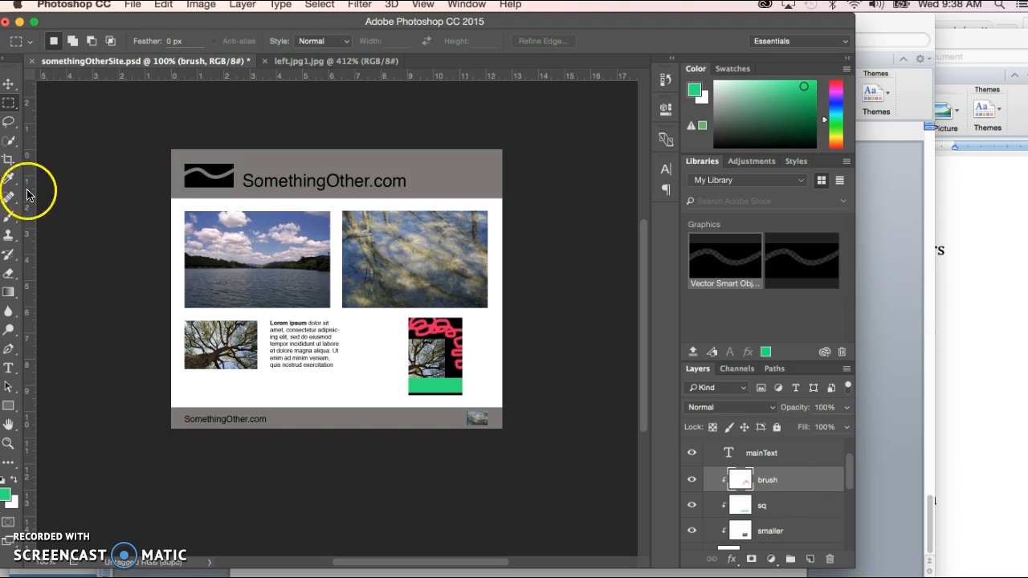
pyautogui.click(9, 84)
pyautogui.click(48, 41)
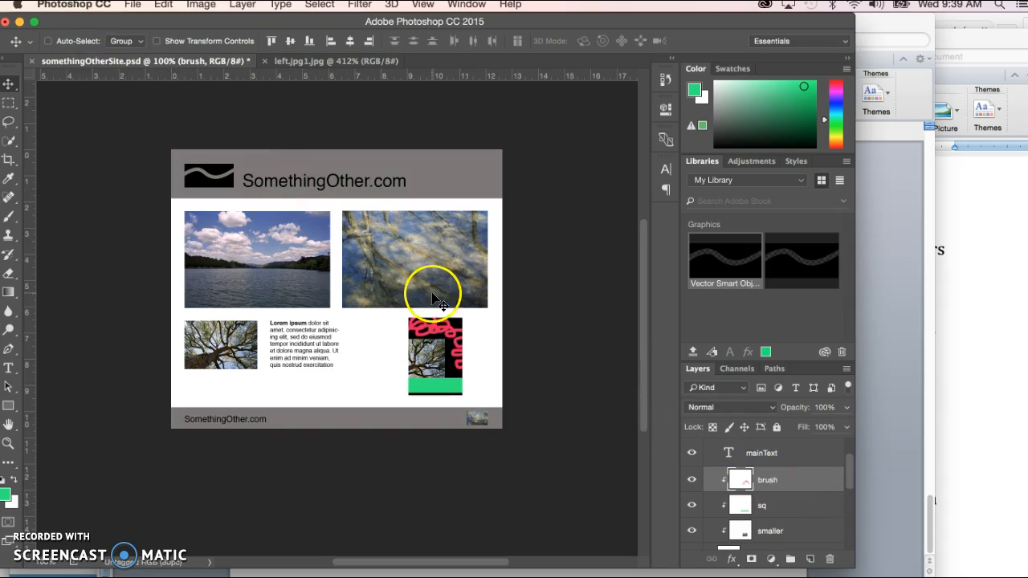
pyautogui.moveTo(434, 336)
pyautogui.mouseDown()
pyautogui.moveTo(418, 330)
pyautogui.moveTo(422, 312)
pyautogui.moveTo(436, 319)
pyautogui.mouseUp()
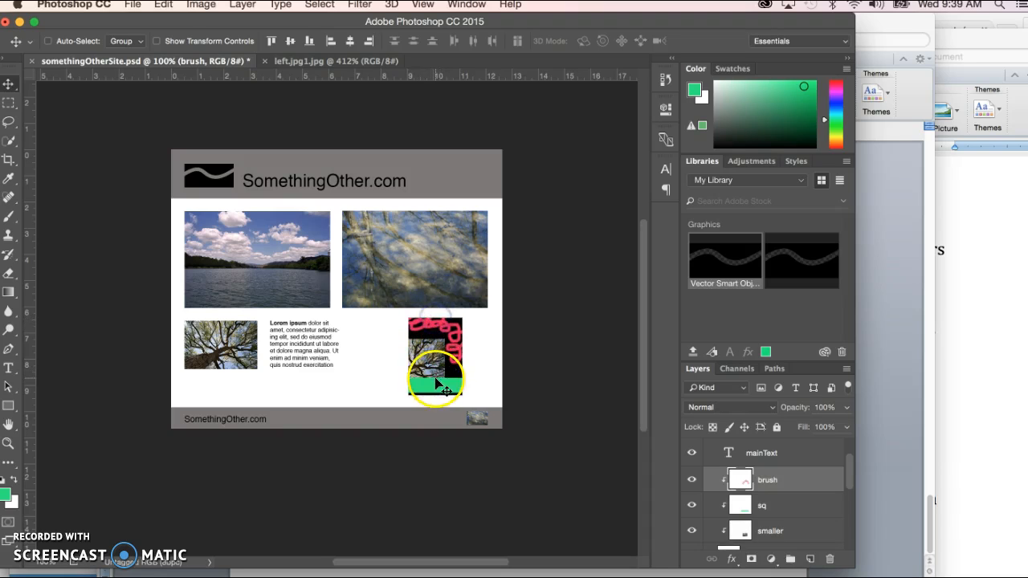
pyautogui.moveTo(424, 380)
pyautogui.mouseDown()
pyautogui.moveTo(394, 361)
pyautogui.moveTo(447, 387)
pyautogui.mouseUp()
pyautogui.click(763, 503)
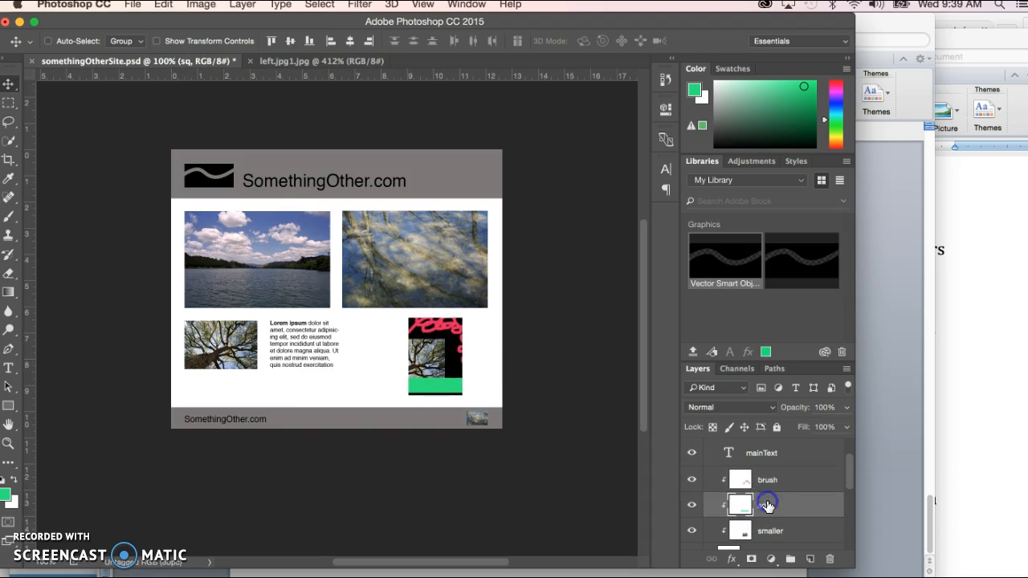
pyautogui.moveTo(456, 421); pyautogui.dragTo(457, 386)
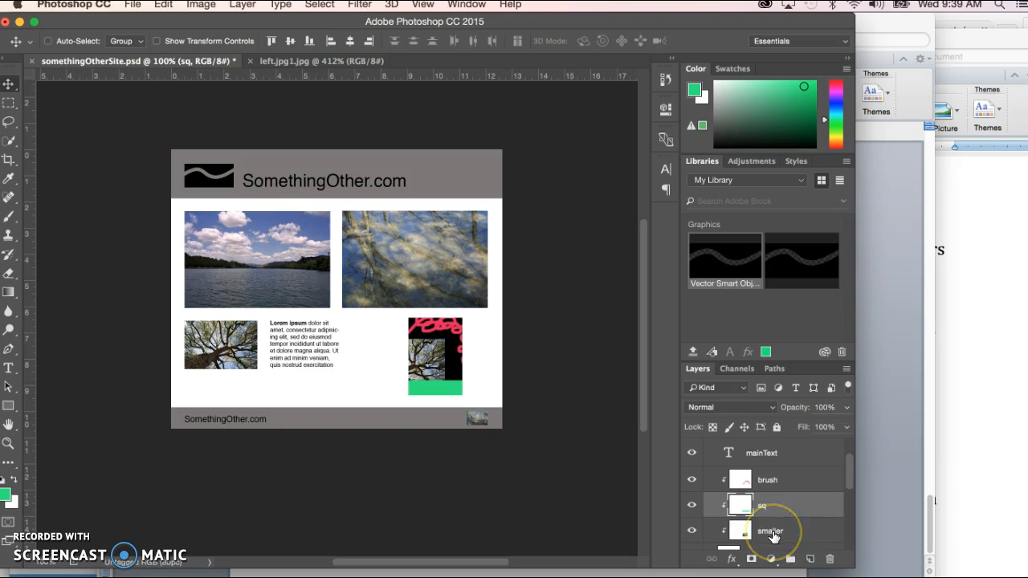
# Step: Move the smaller layer above the brush layer and shift its tree image slightly up and to the right
pyautogui.moveTo(774, 537); pyautogui.dragTo(788, 473)
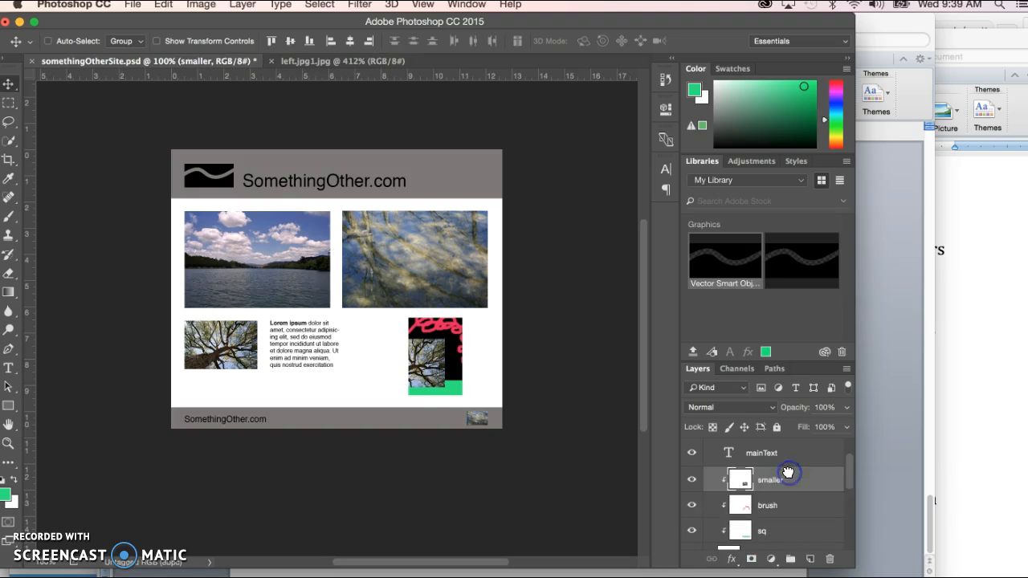
pyautogui.moveTo(450, 326); pyautogui.dragTo(456, 325)
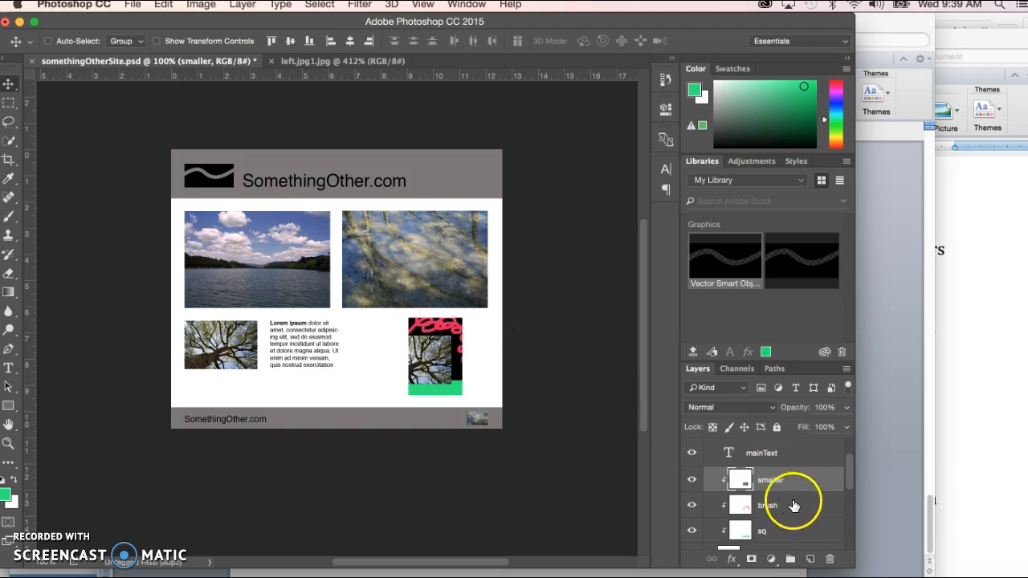
# Step: Rename the clip rectangle layer as image12.jpg
pyautogui.moveTo(849, 471); pyautogui.dragTo(849, 482)
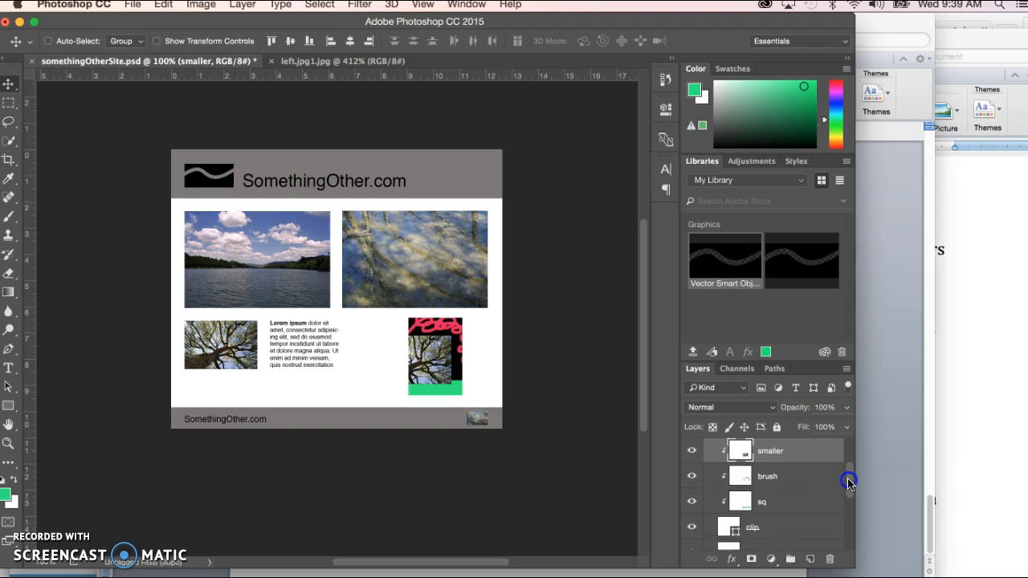
pyautogui.doubleClick(754, 528)
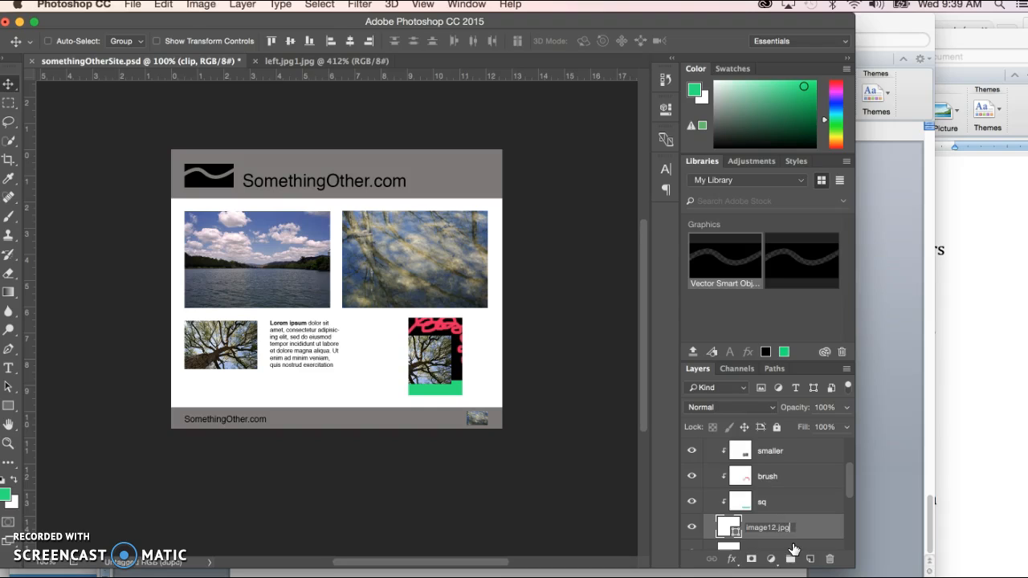
pyautogui.press('Return')
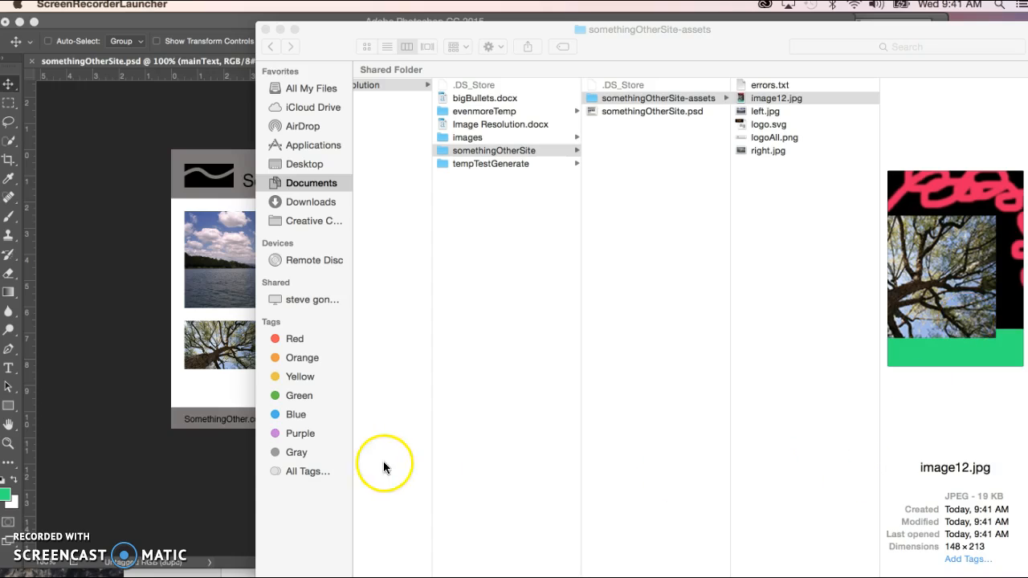
# Step: Switch back to Photoshop and locate the image12.jpg layer beneath the clipped layers
pyautogui.click(148, 499)
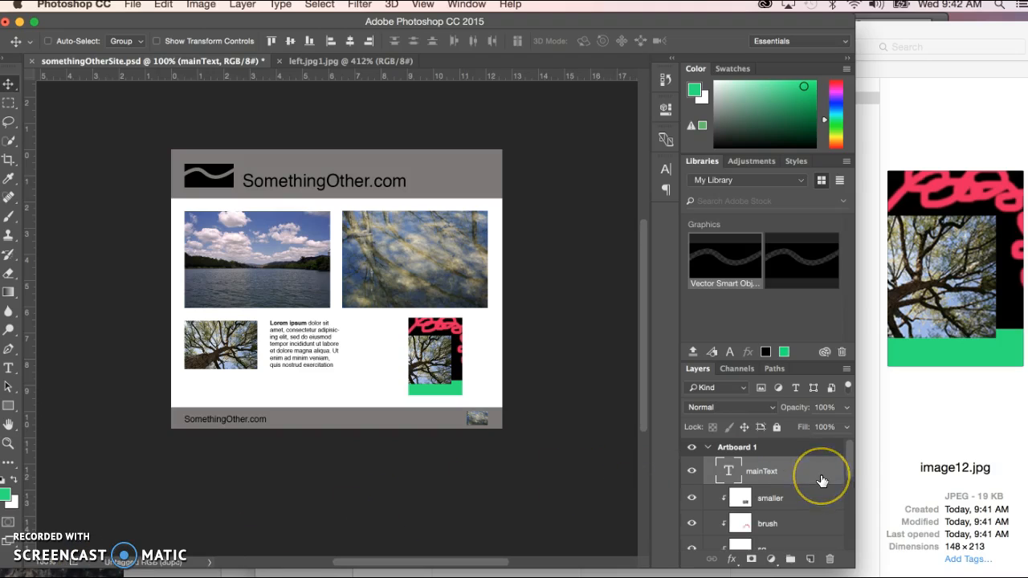
pyautogui.scroll(-4, 822, 480)
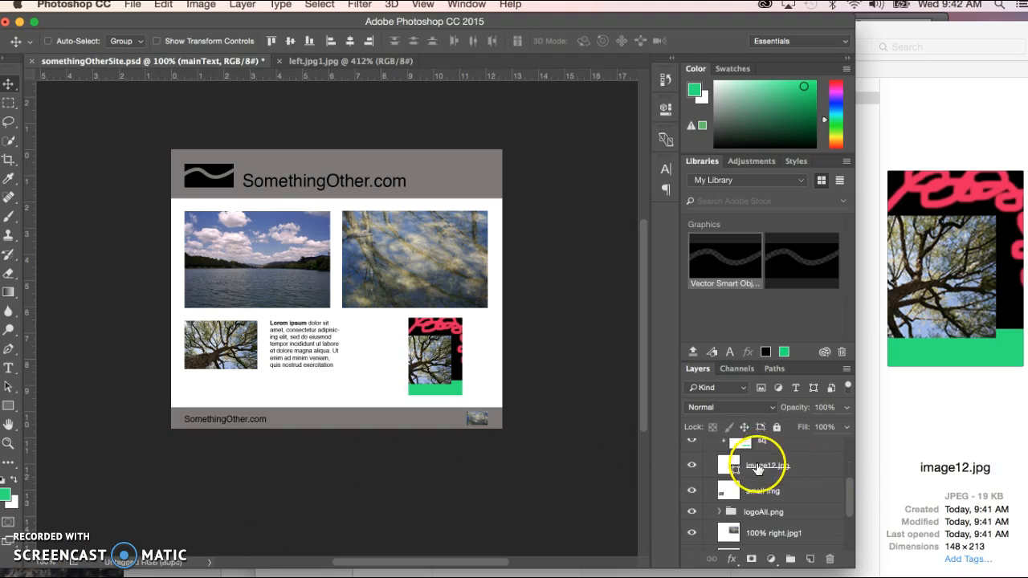
pyautogui.click(800, 478)
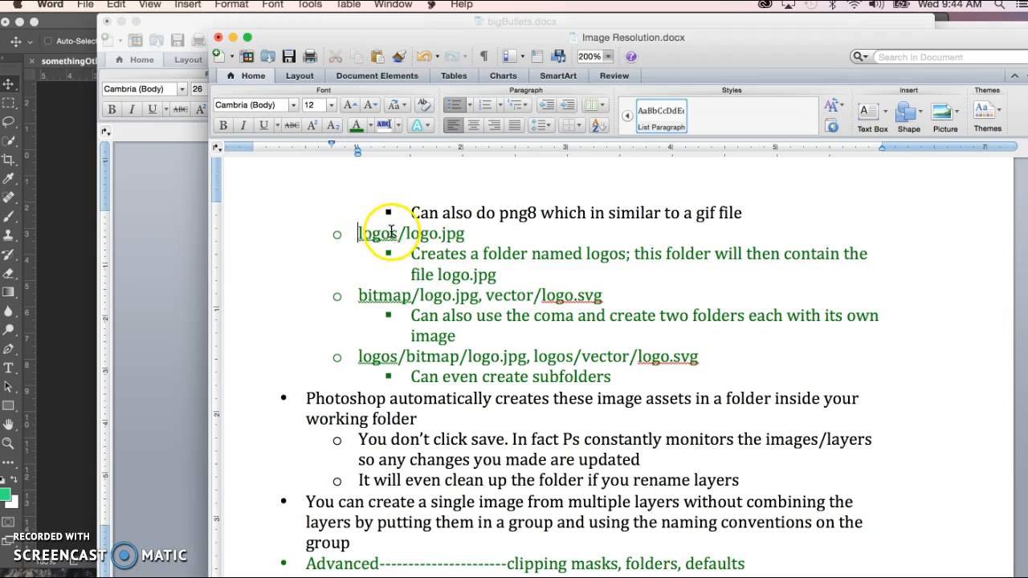
# Step: Examine the folder naming examples in the Image Resolution.docx notes, from logos/logo.jpg to the comma-separated and subfolder forms
pyautogui.moveTo(358, 233); pyautogui.dragTo(386, 233)
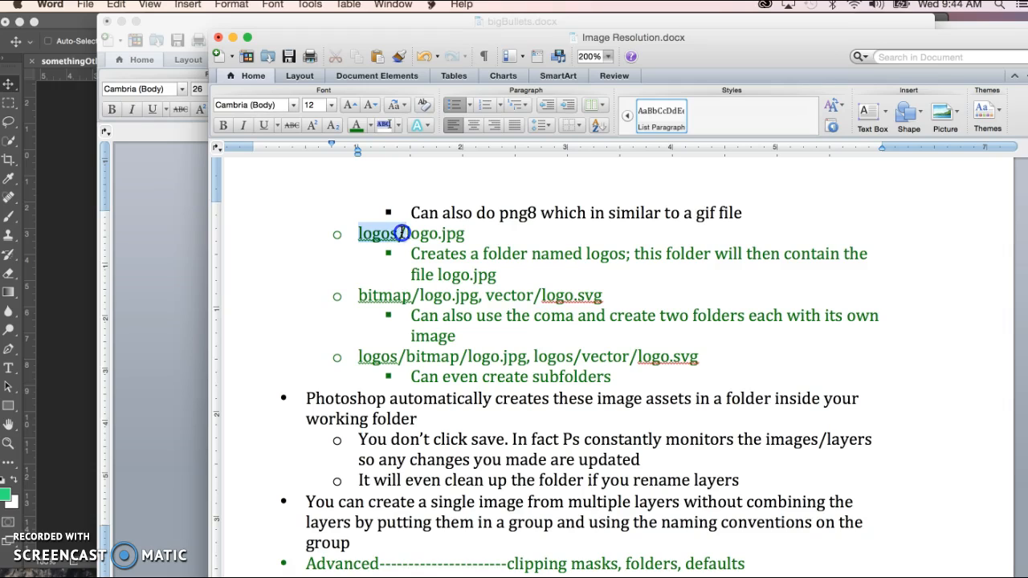
pyautogui.moveTo(402, 233); pyautogui.dragTo(409, 233)
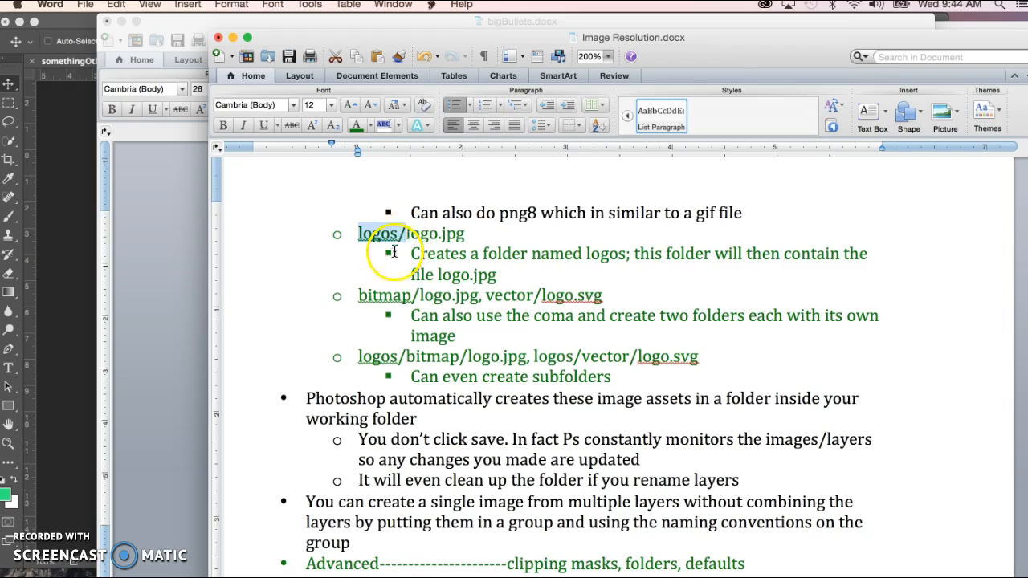
pyautogui.moveTo(408, 233); pyautogui.dragTo(463, 232)
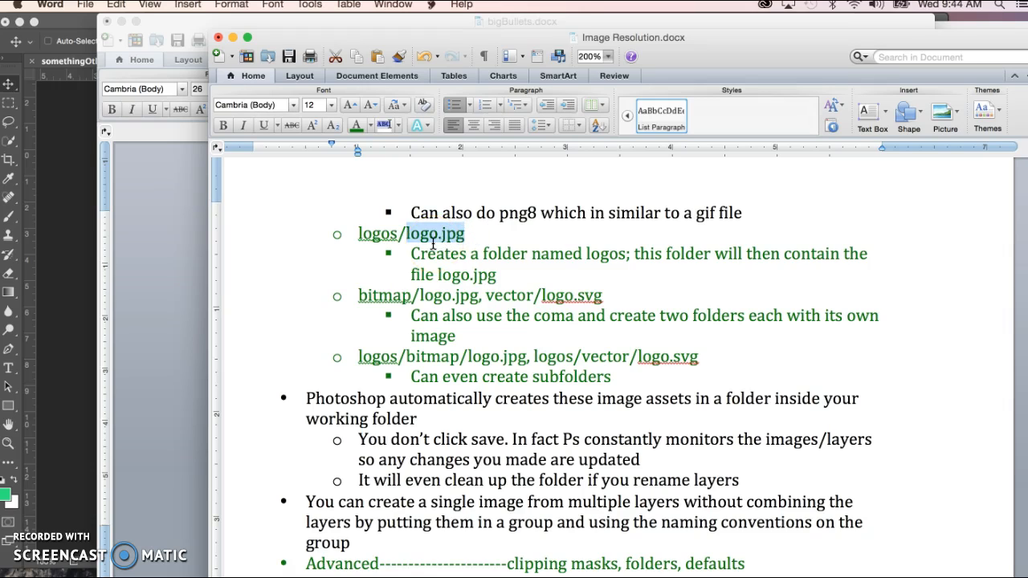
pyautogui.click(369, 234)
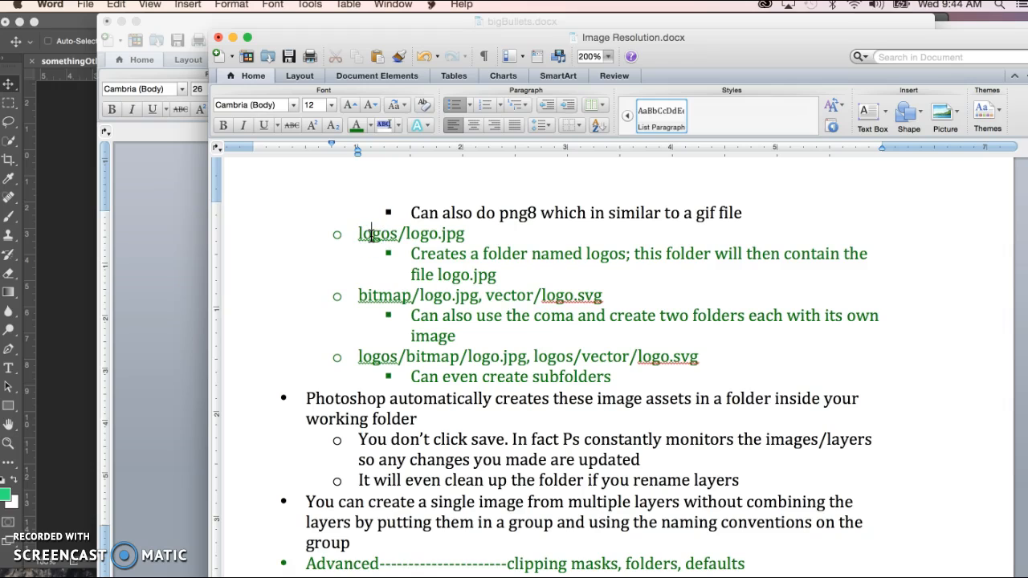
pyautogui.click(479, 299)
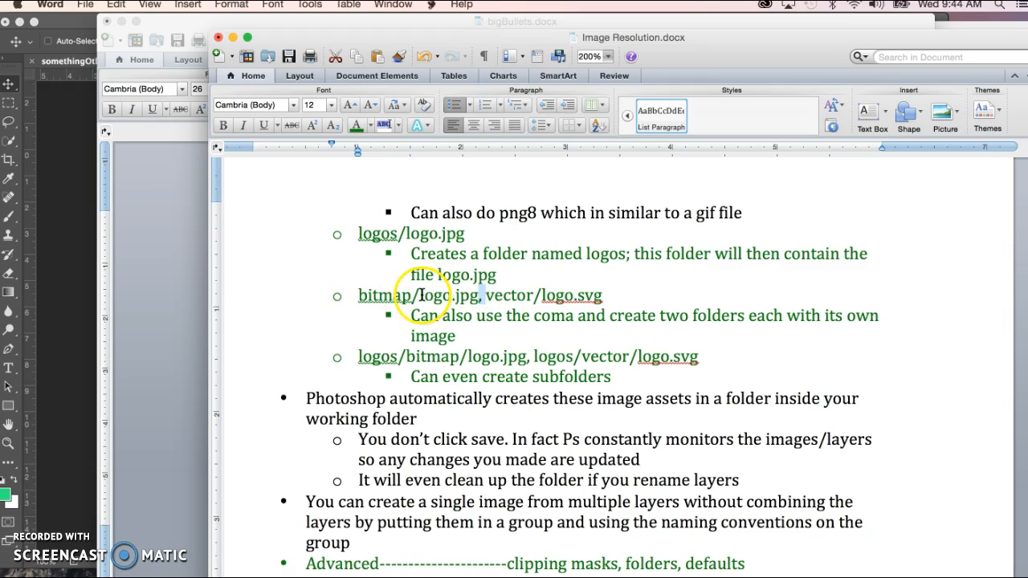
pyautogui.moveTo(419, 296); pyautogui.dragTo(473, 296)
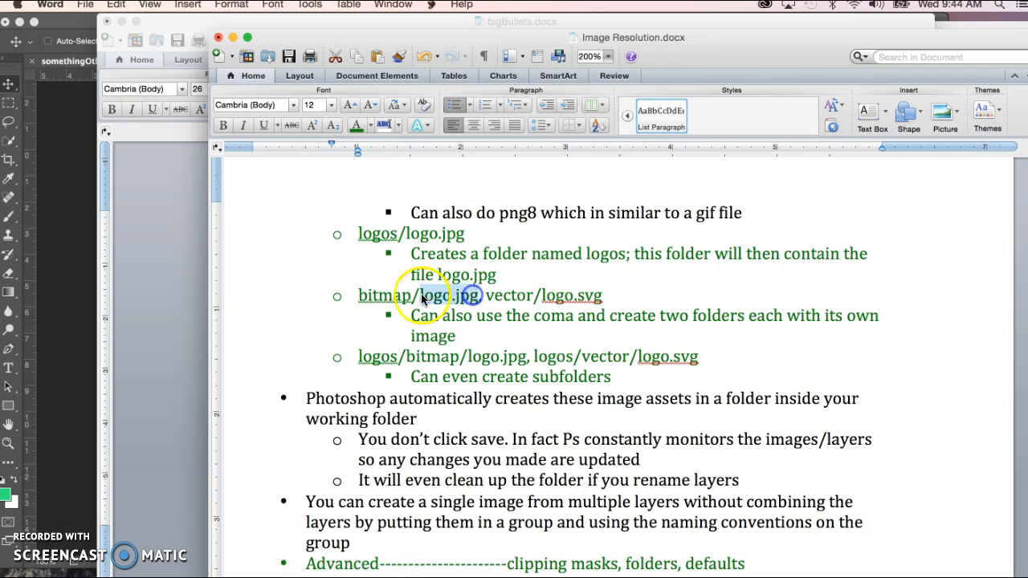
pyautogui.click(389, 294)
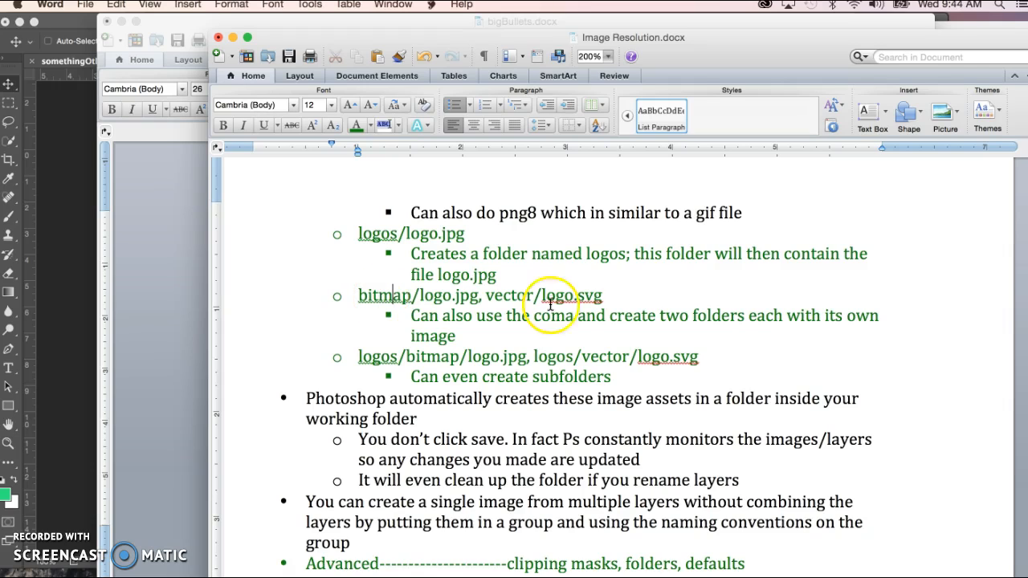
pyautogui.moveTo(543, 296); pyautogui.dragTo(603, 296)
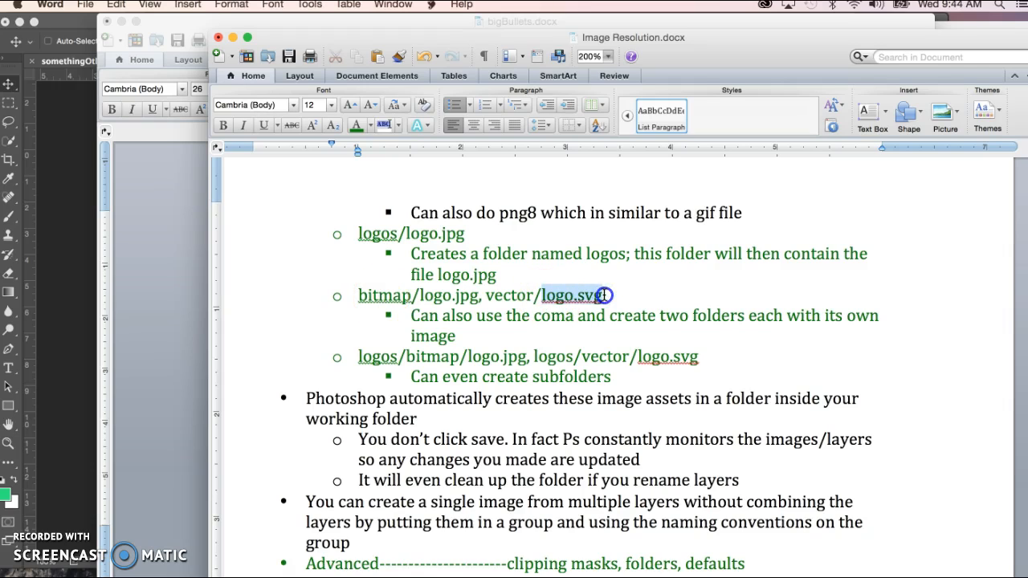
pyautogui.click(500, 296)
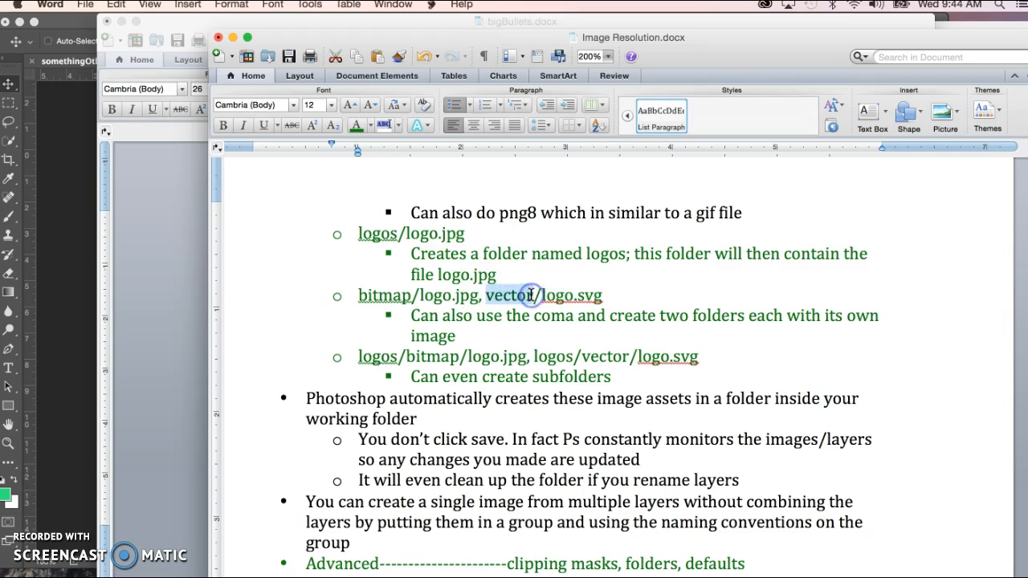
pyautogui.click(406, 375)
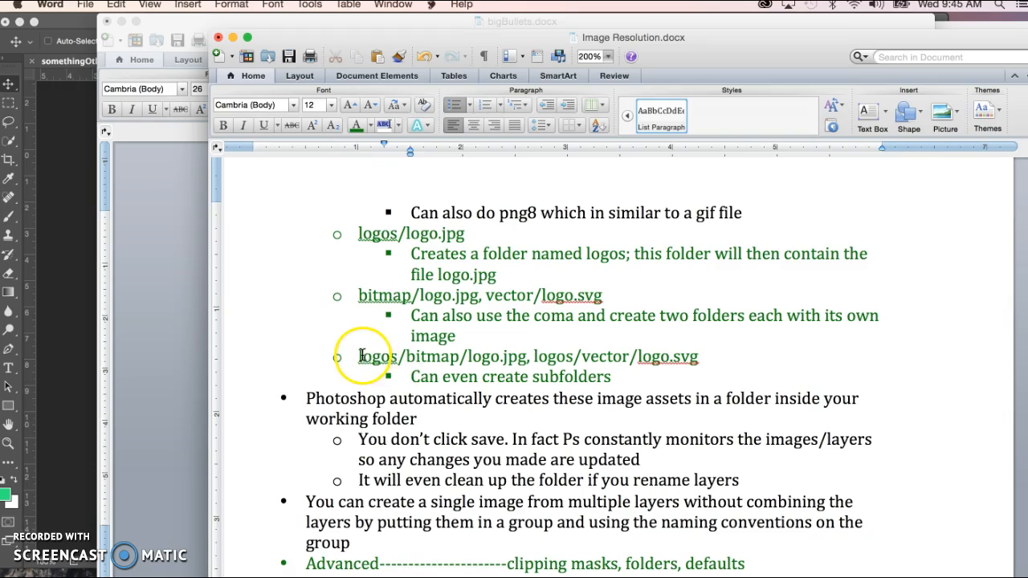
pyautogui.moveTo(359, 356); pyautogui.dragTo(436, 355)
pyautogui.moveTo(359, 233); pyautogui.dragTo(560, 230)
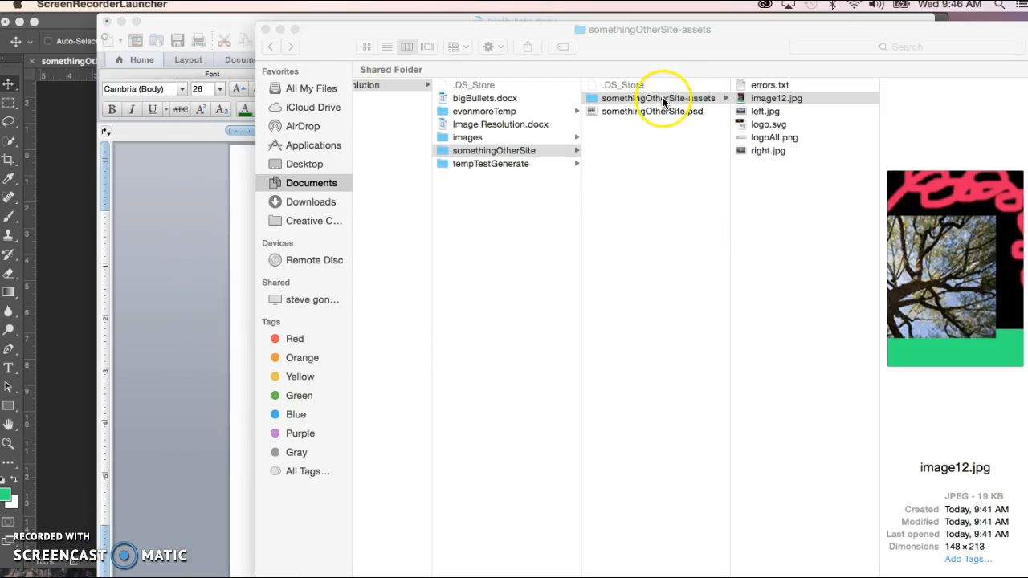
# Step: Examine the contents of the somethingOtherSite-assets folder in Finder
pyautogui.click(636, 98)
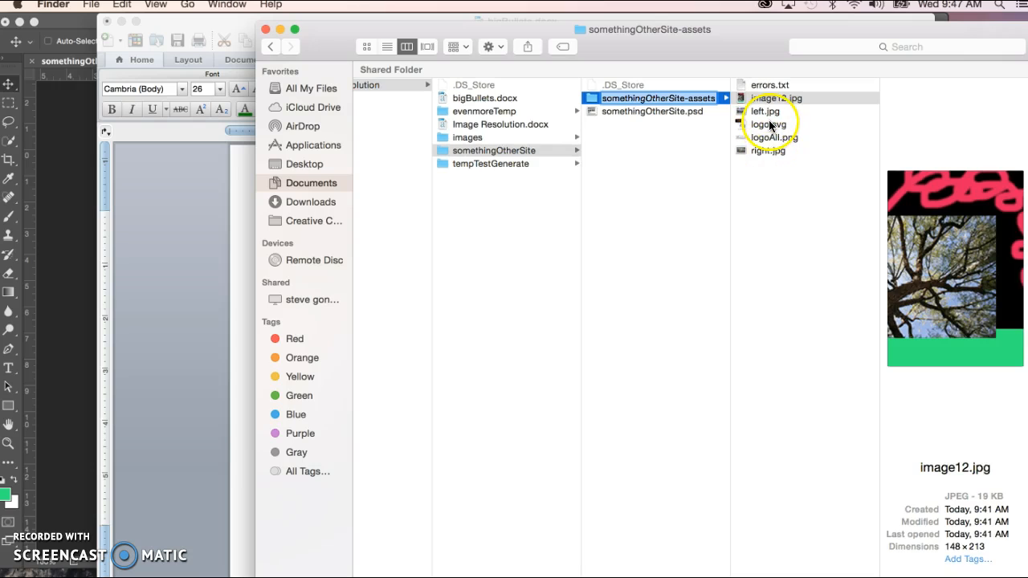
pyautogui.click(151, 324)
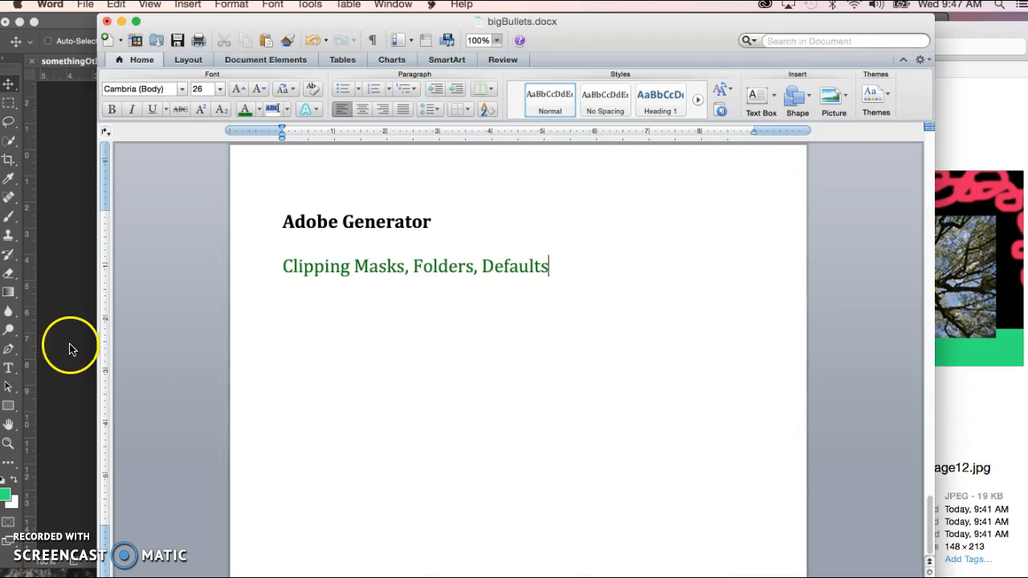
# Step: Switch to Photoshop and rename the two main photo layers as large/right.jpg and large/left.jpg
pyautogui.click(68, 347)
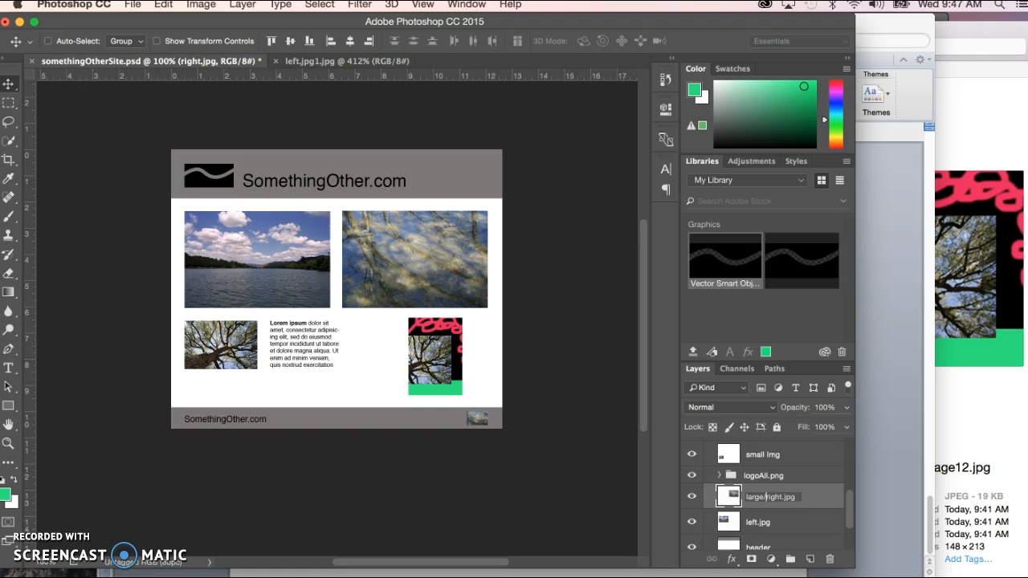
pyautogui.doubleClick(756, 523)
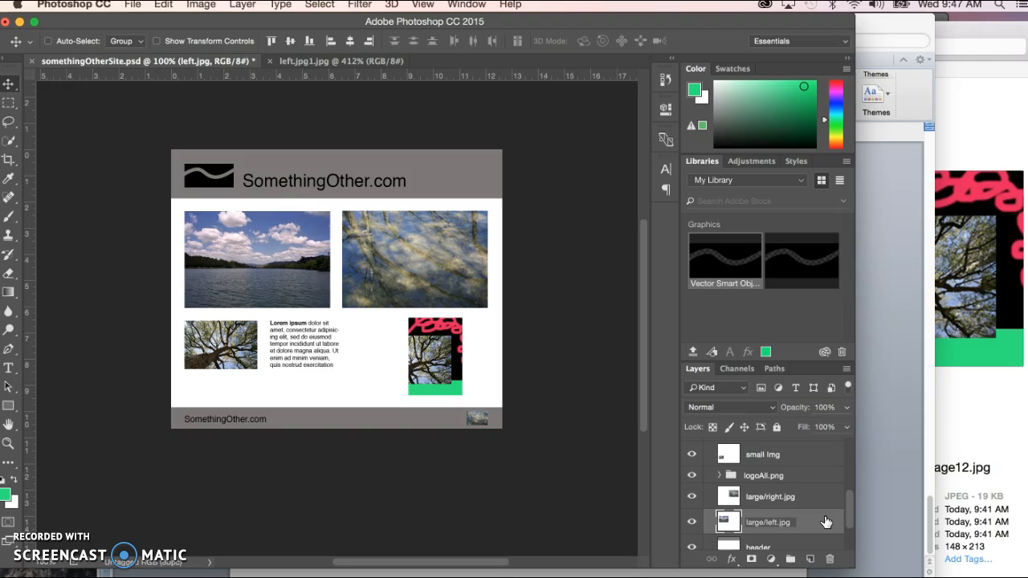
# Step: Switch to Finder and preview left.jpg and right.jpg in the large subfolder of somethingOtherSite-assets
pyautogui.click(964, 414)
pyautogui.click(807, 238)
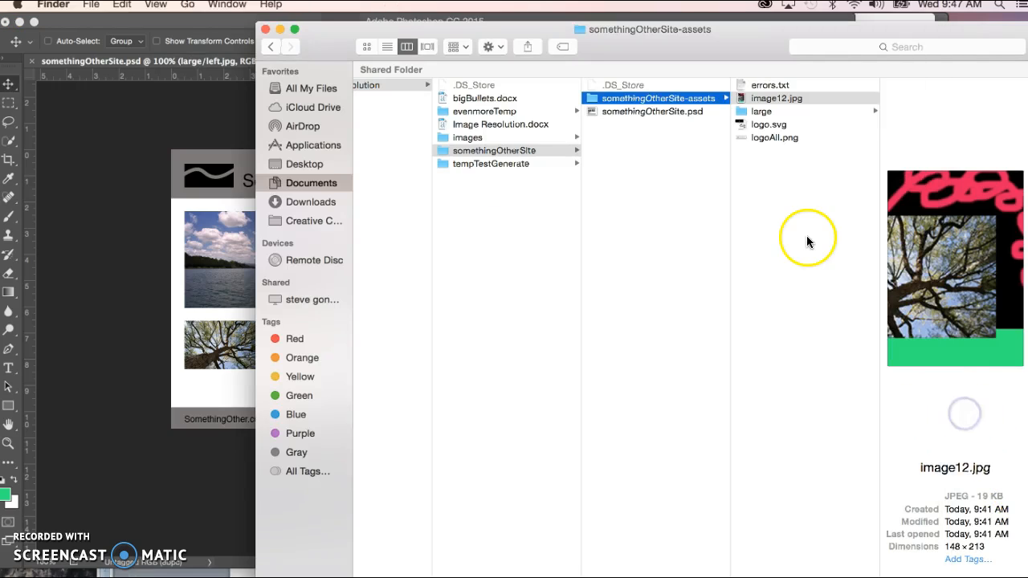
pyautogui.click(747, 112)
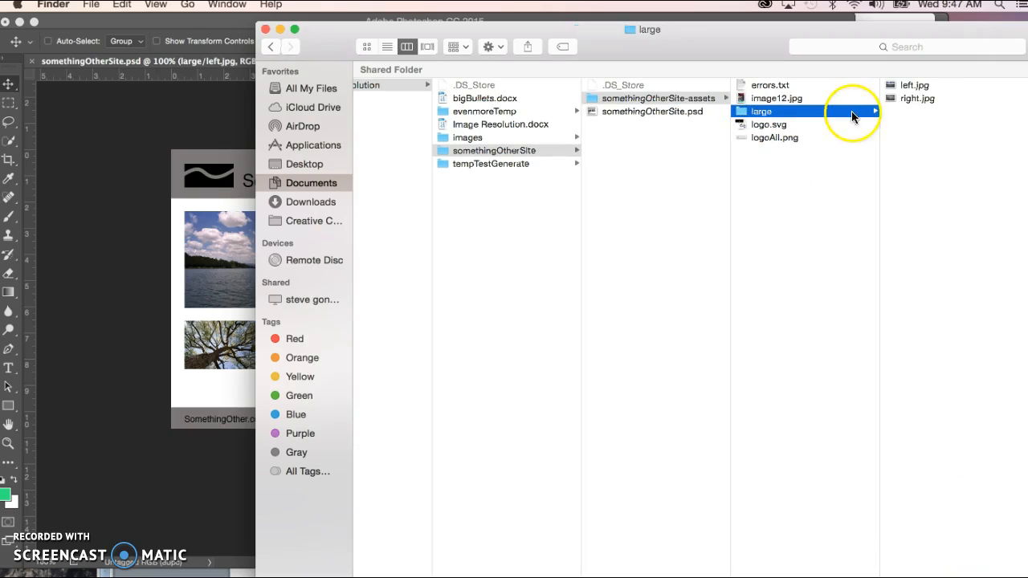
pyautogui.click(908, 86)
pyautogui.click(786, 99)
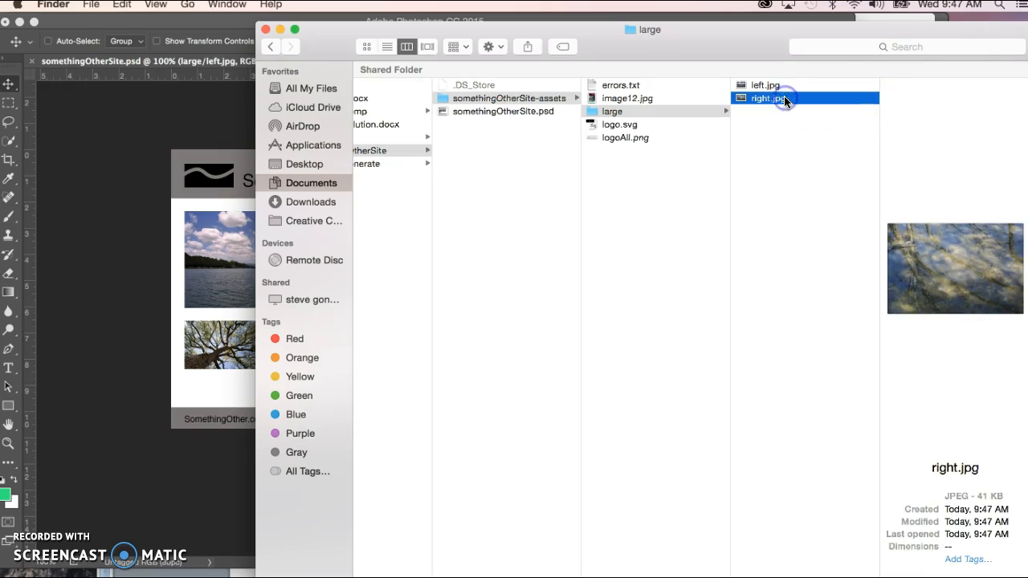
# Step: Switch back to Photoshop, check the full name of the bitmap/logo.png, vector/logo.svg group, and hide the group
pyautogui.click(87, 306)
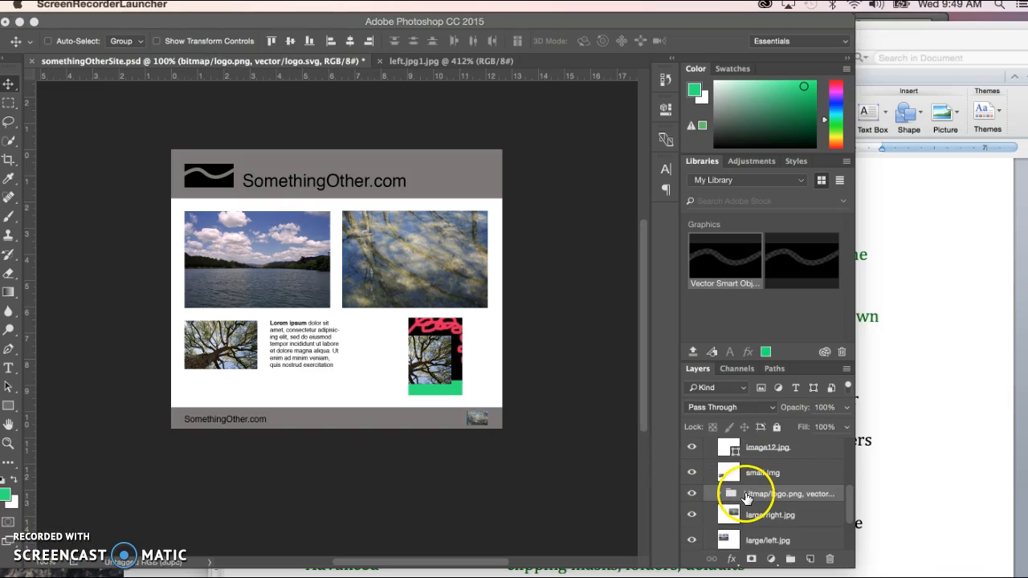
pyautogui.doubleClick(747, 495)
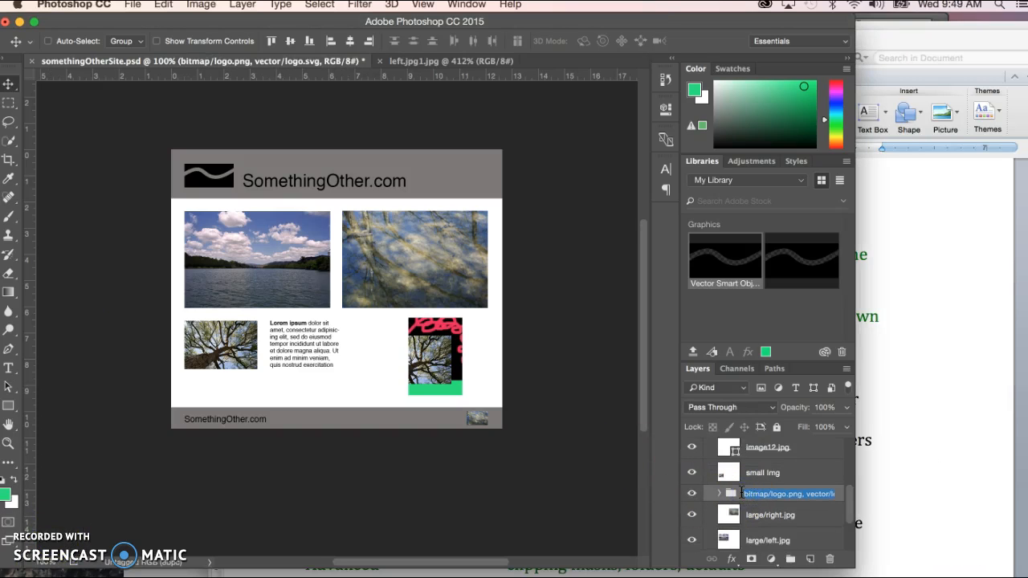
pyautogui.click(691, 493)
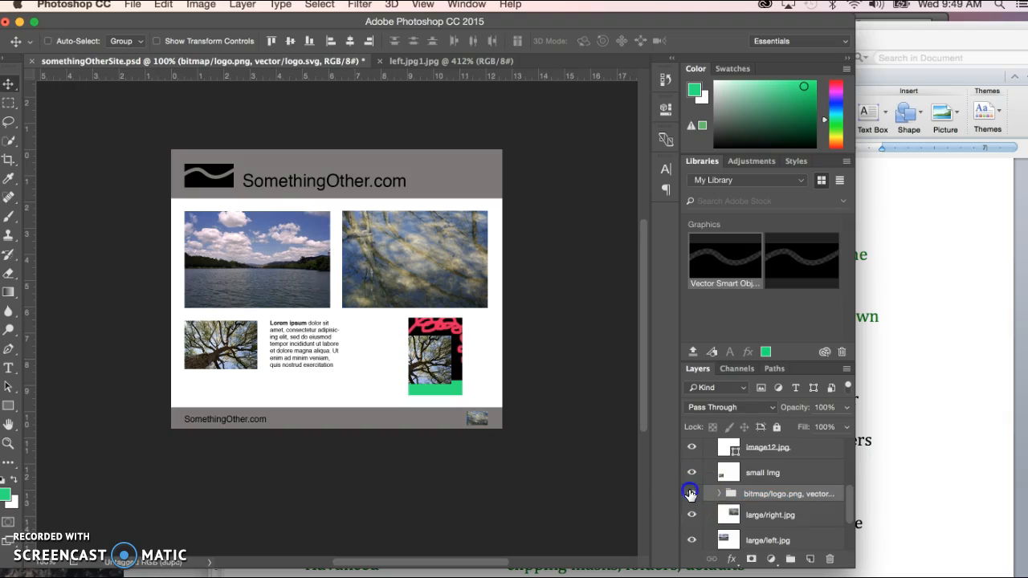
pyautogui.click(691, 495)
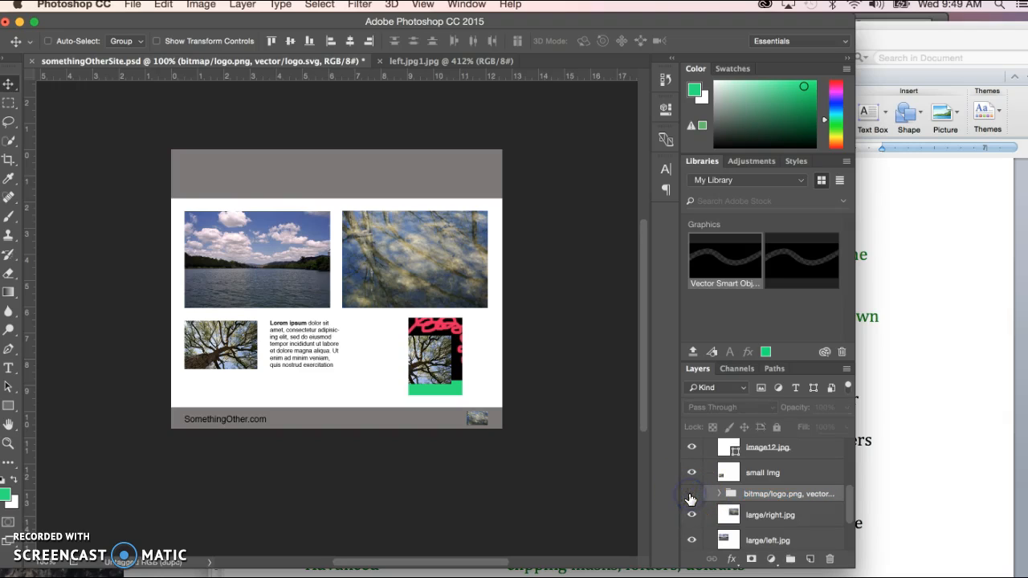
# Step: Show the bitmap/logo.png, vector/logo.svg group again and check its full name without changing it
pyautogui.click(691, 496)
pyautogui.click(747, 494)
pyautogui.doubleClick(745, 495)
pyautogui.click(743, 495)
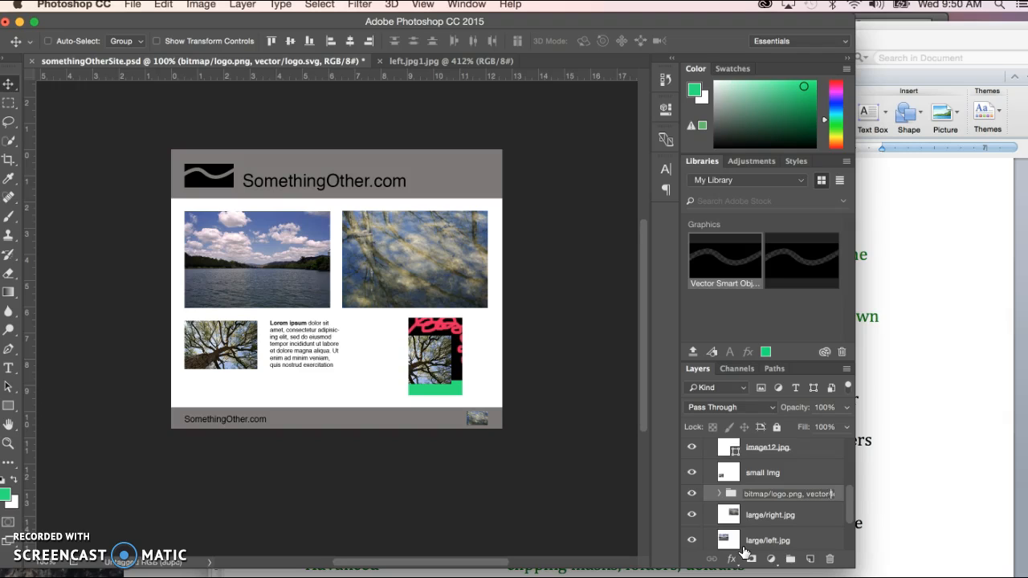
pyautogui.press('Right')
pyautogui.press('Right')
pyautogui.press('Return')
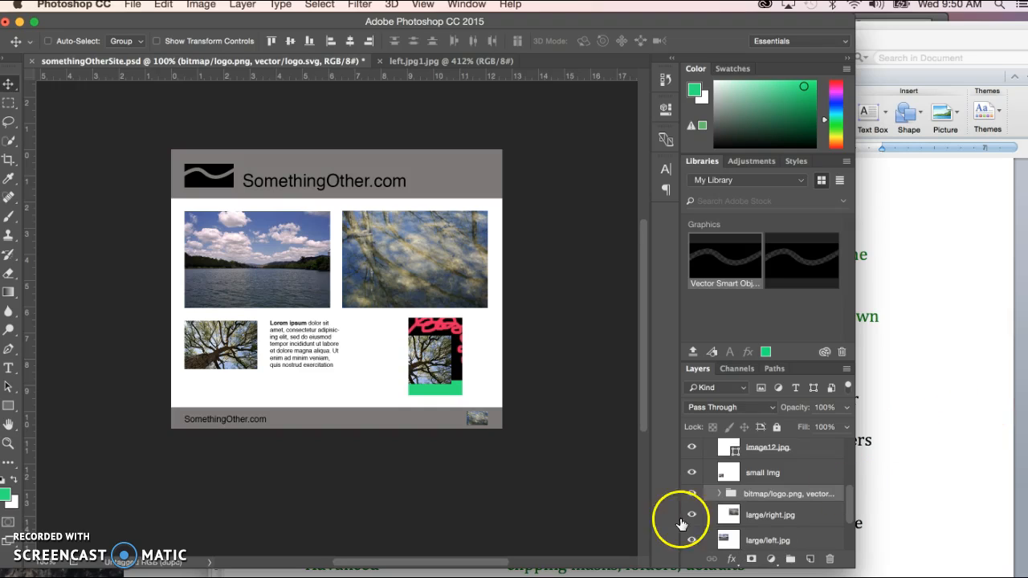
# Step: Switch to Finder and view the contents of the bitmap and vector subfolders in somethingOtherSite-assets
pyautogui.click(910, 332)
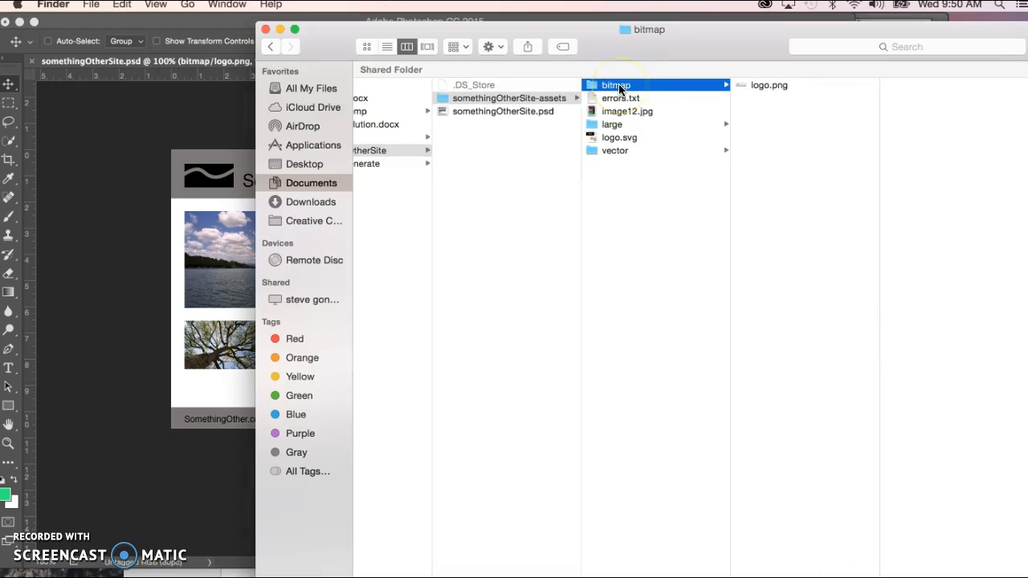
pyautogui.click(613, 151)
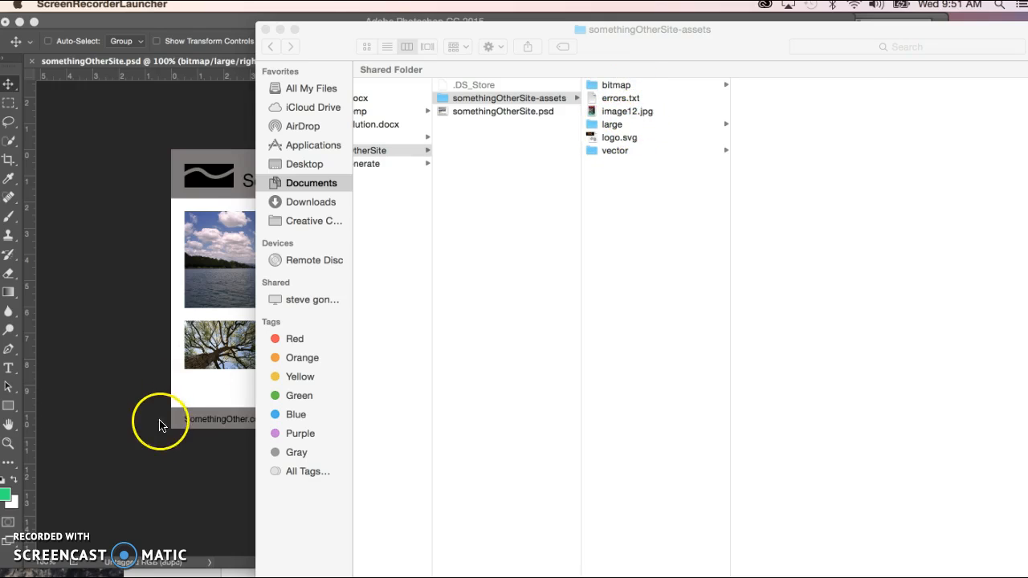
# Step: Switch to Photoshop and rename the large/left.jpg layer as bitmap/large/left.jpg
pyautogui.click(153, 466)
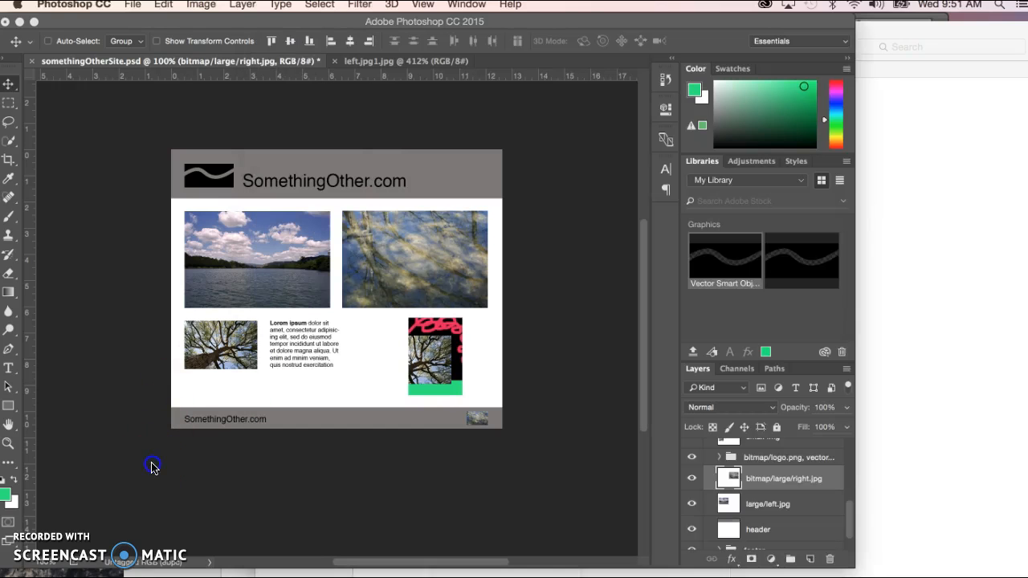
pyautogui.click(761, 488)
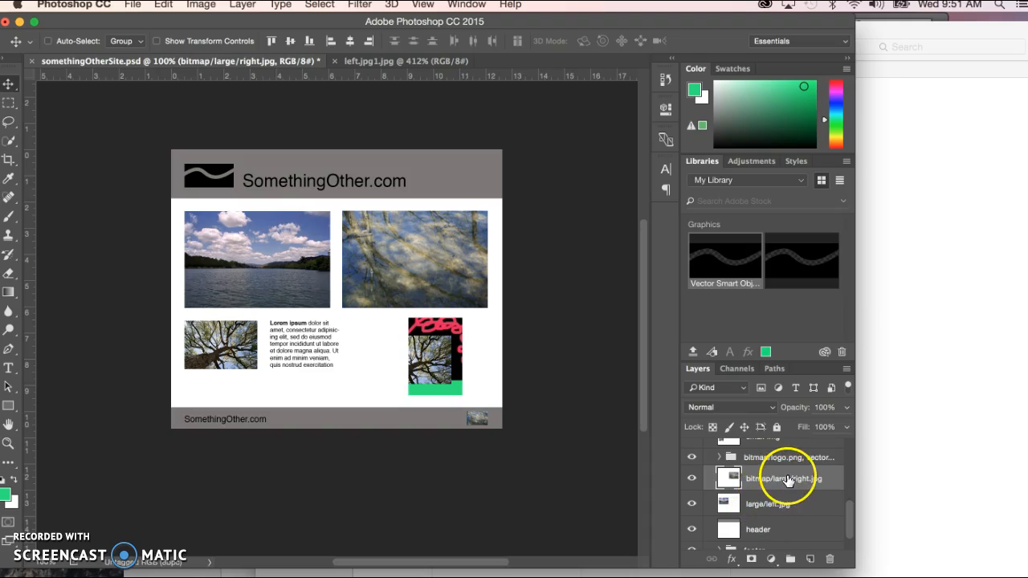
pyautogui.doubleClick(759, 504)
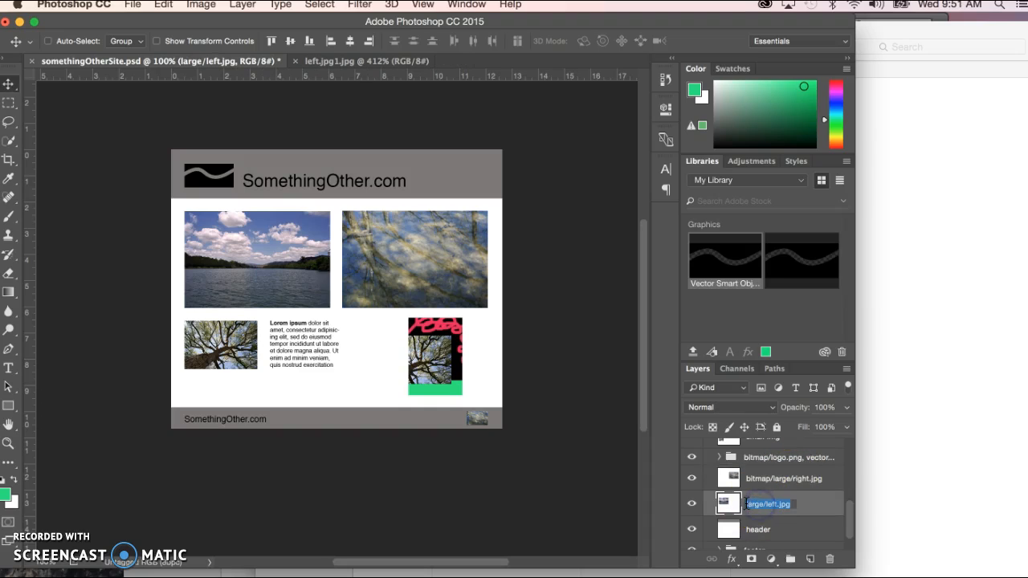
pyautogui.click(748, 504)
pyautogui.write('bitmap/large')
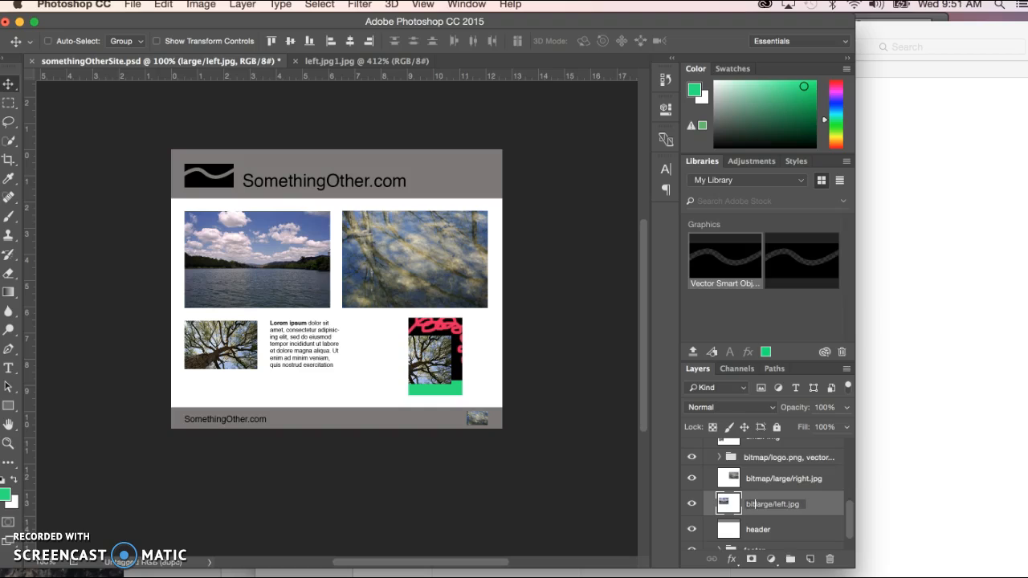
pyautogui.write('/')
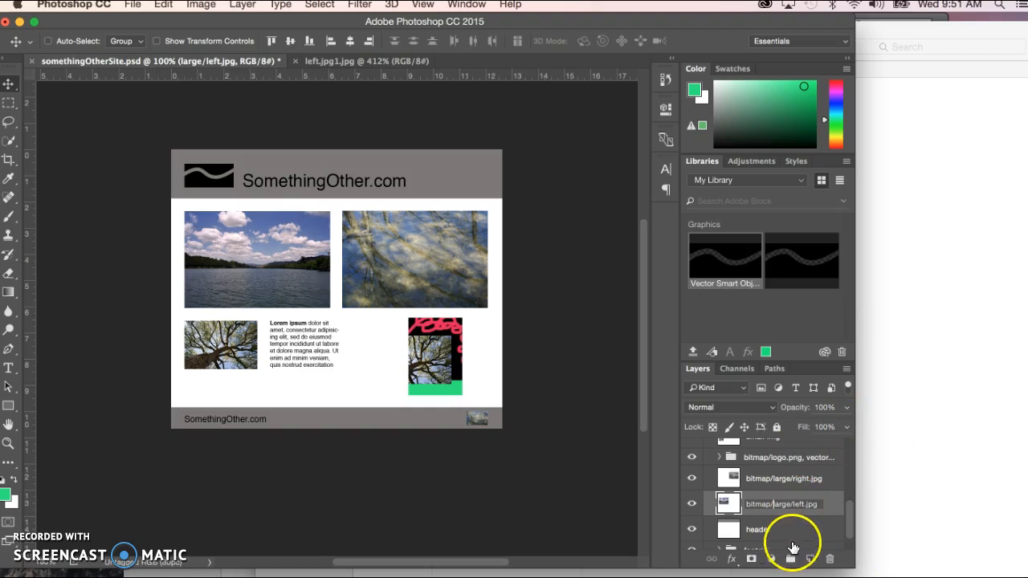
pyautogui.press('Return')
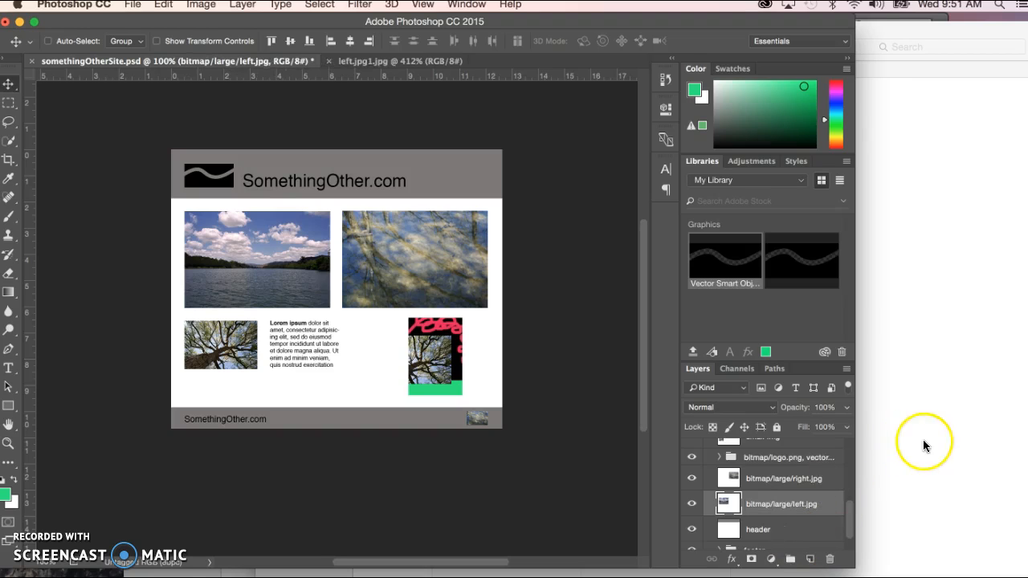
# Step: Switch to Finder and open the large folder nested inside the bitmap subfolder of somethingOtherSite-assets
pyautogui.click(923, 439)
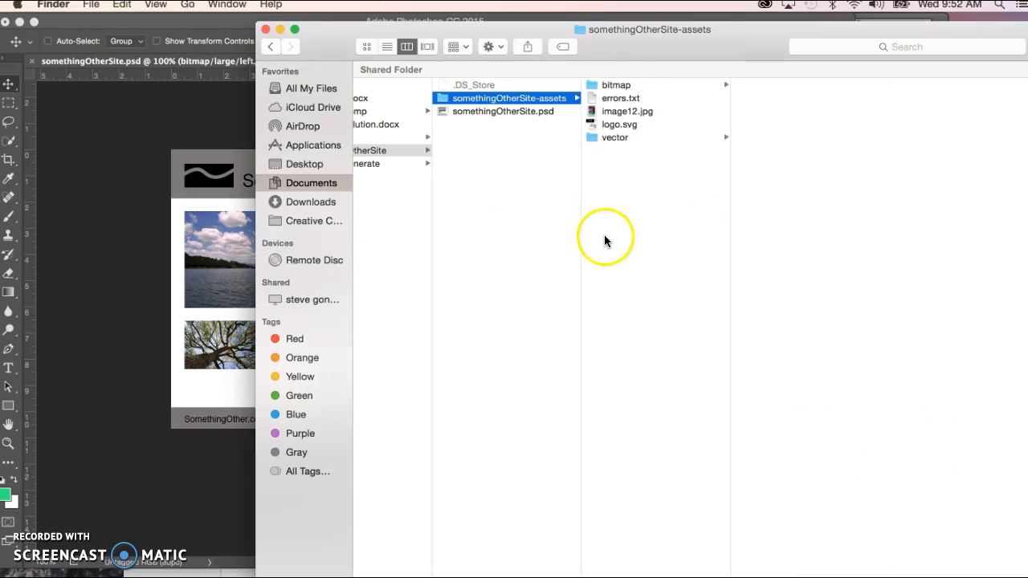
pyautogui.click(615, 85)
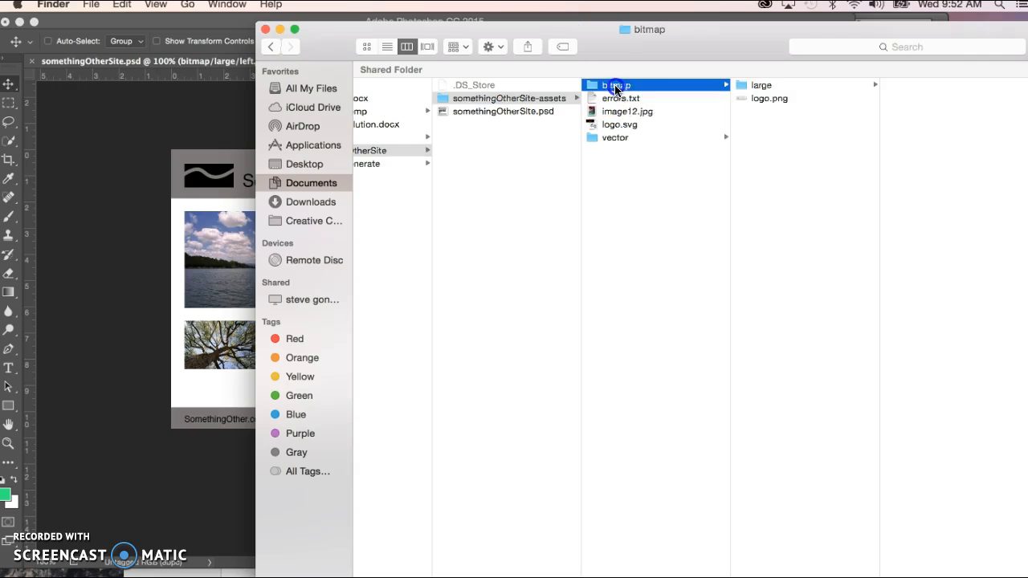
pyautogui.click(739, 86)
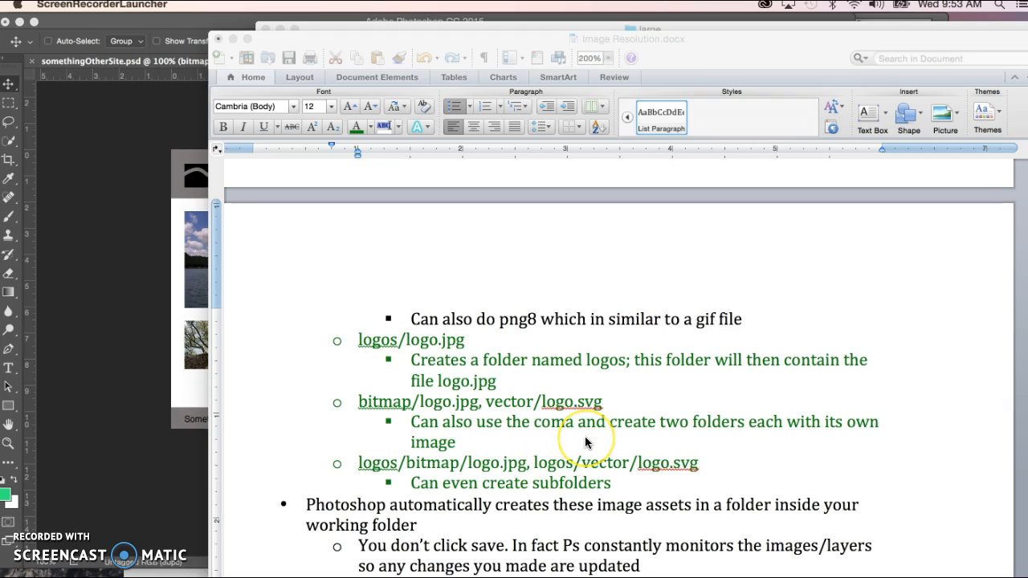
# Step: Review the Generator notes in Image Resolution.docx in Word and correct the misspelled "perecentage" under default 50% to "percentage"
pyautogui.scroll(10, 586, 441)
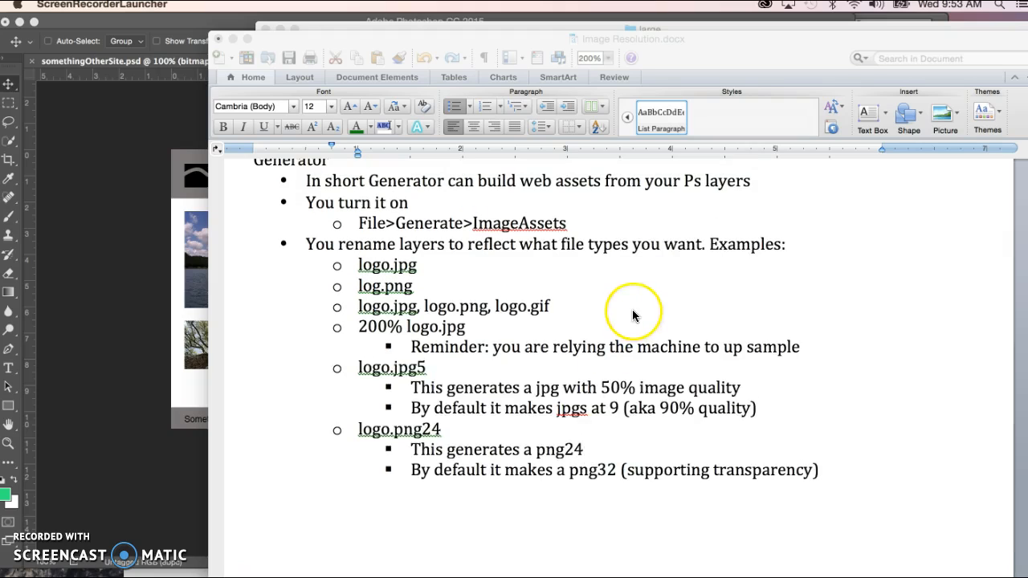
pyautogui.scroll(1, 633, 315)
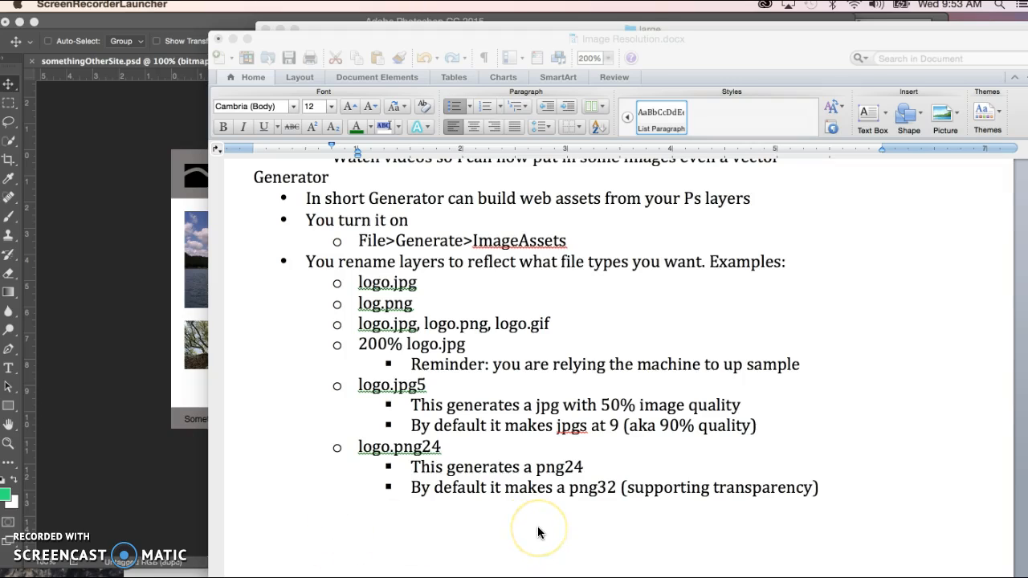
pyautogui.scroll(-10, 538, 533)
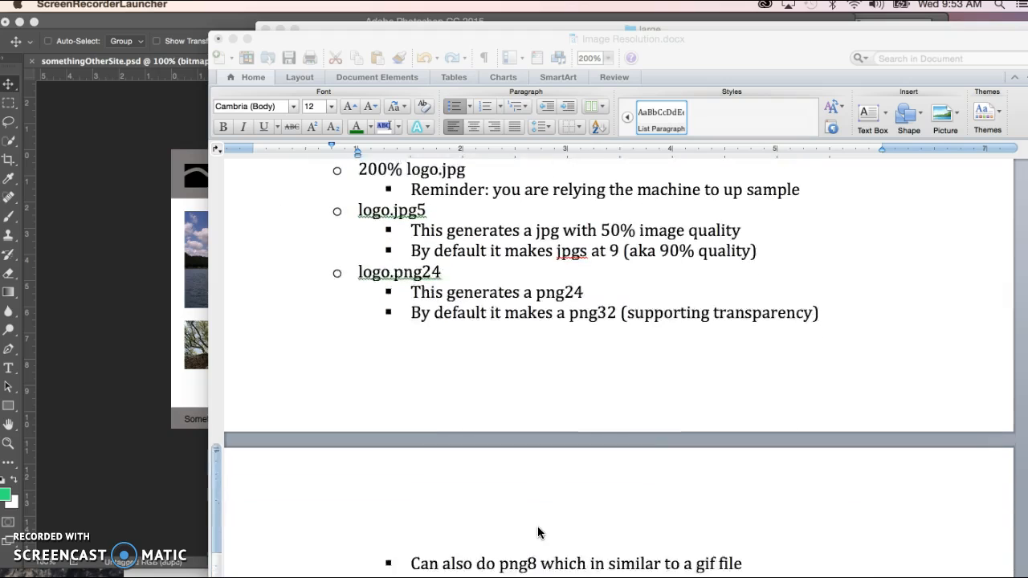
pyautogui.scroll(-3, 538, 533)
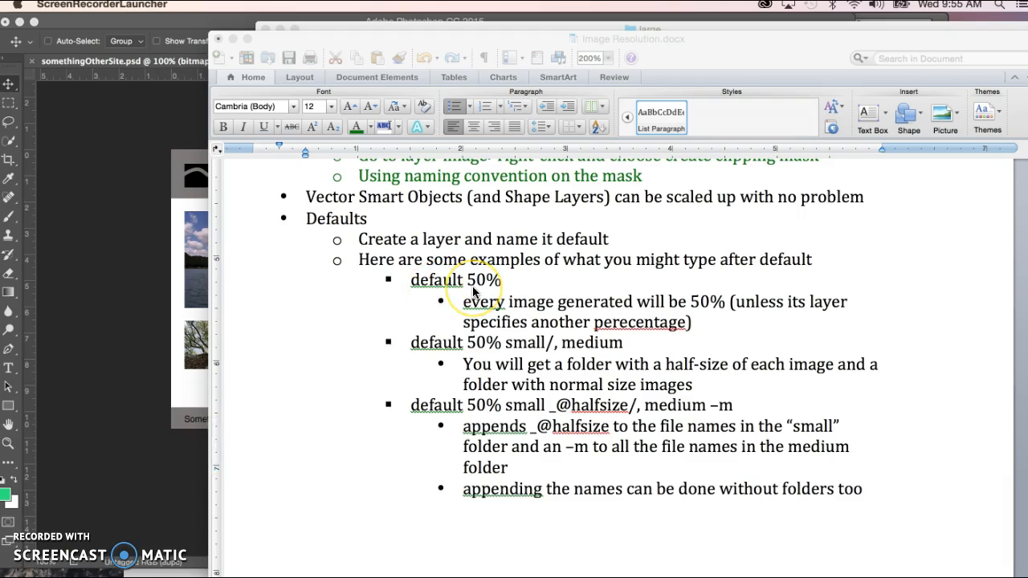
pyautogui.click(629, 328)
pyautogui.rightClick(638, 325)
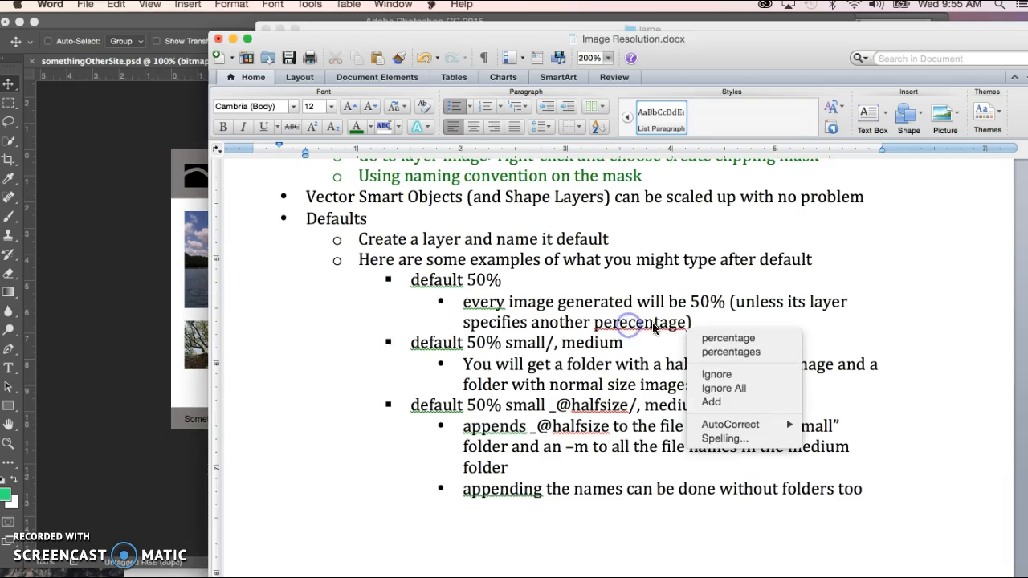
pyautogui.click(719, 337)
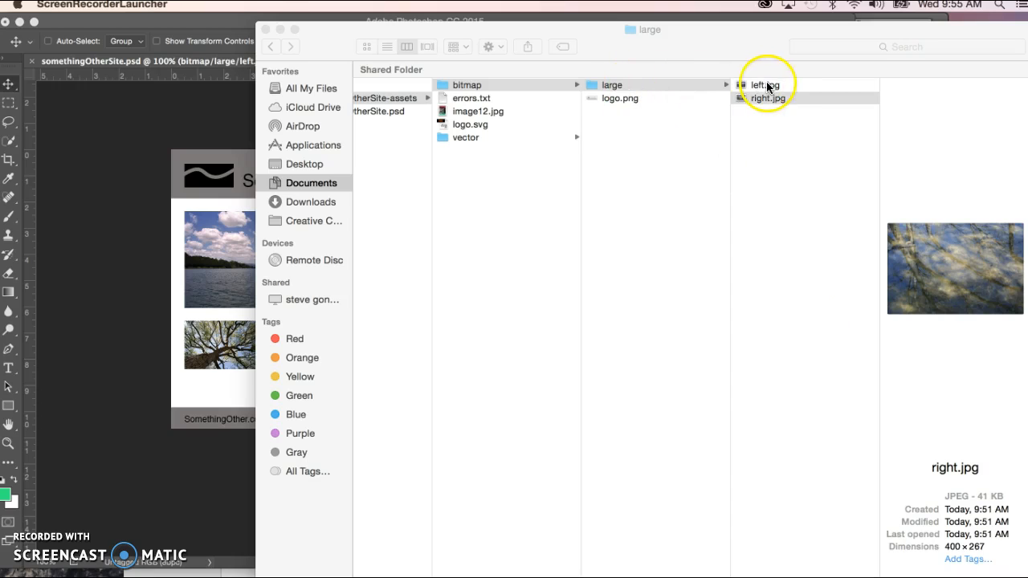
# Step: Check left.jpg's dimensions in Finder, and in Photoshop add a new layer above mainText named default 50%
pyautogui.click(768, 86)
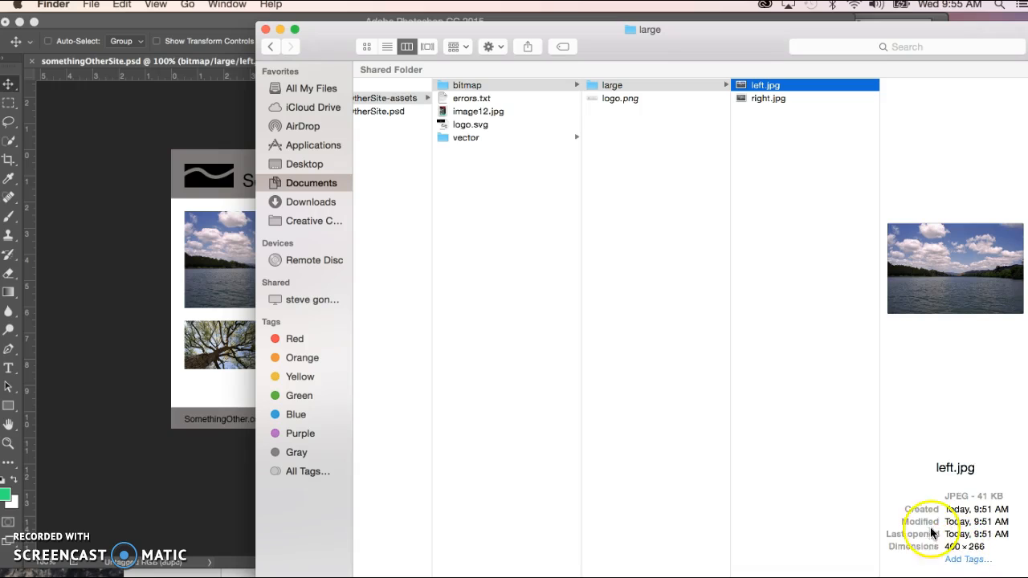
pyautogui.click(167, 476)
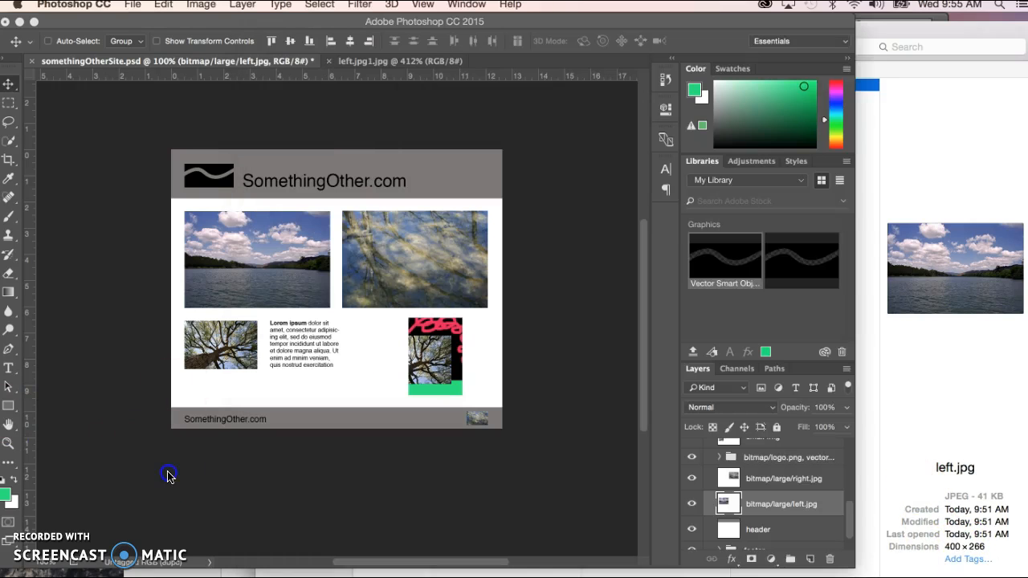
pyautogui.moveTo(853, 515); pyautogui.dragTo(851, 427)
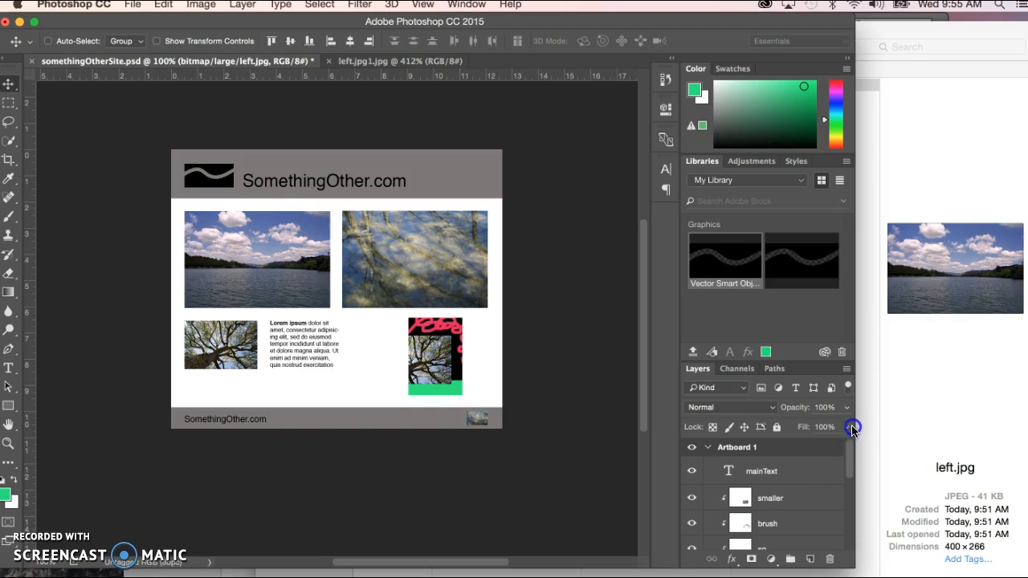
pyautogui.click(771, 471)
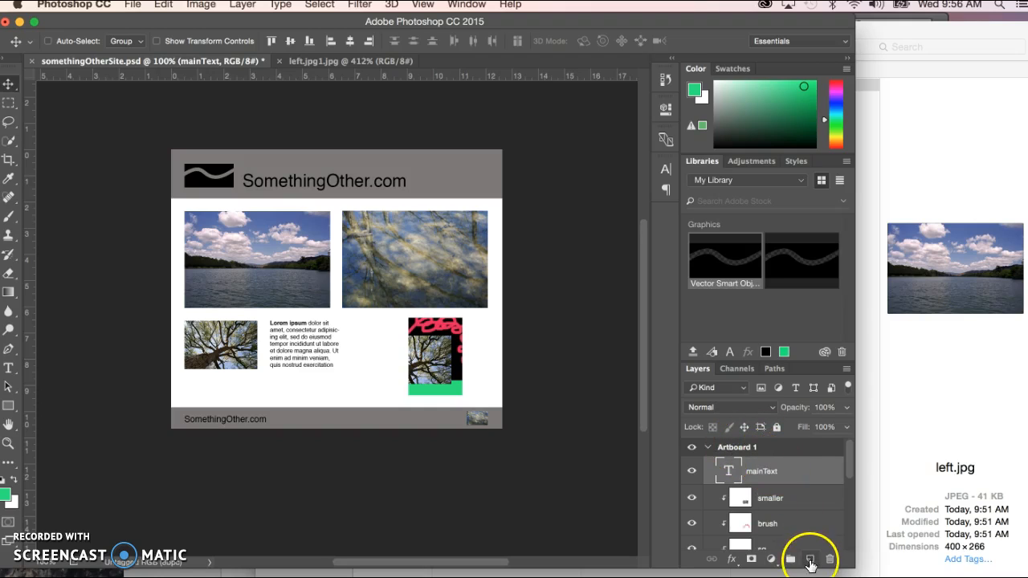
pyautogui.click(810, 562)
pyautogui.doubleClick(757, 470)
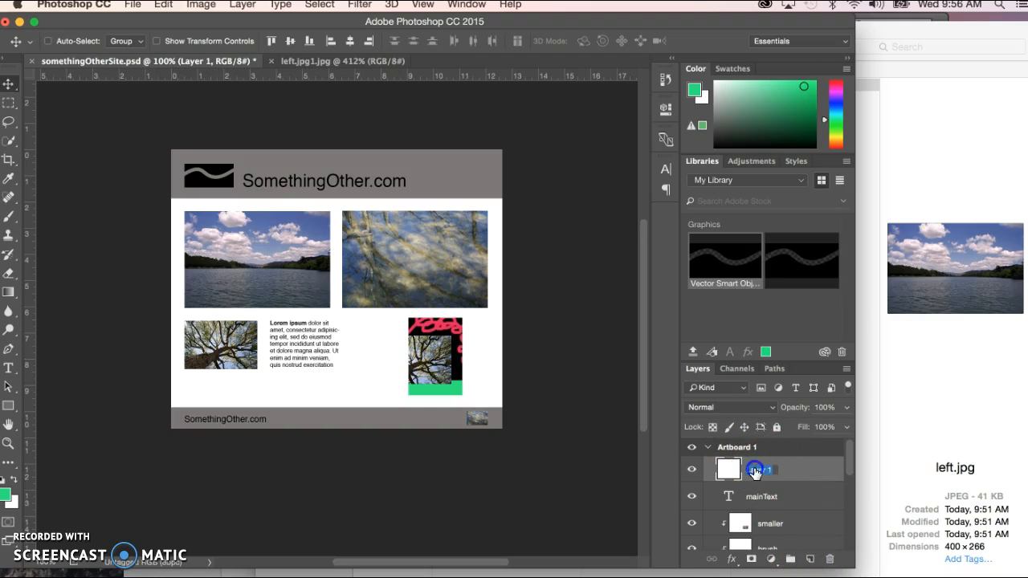
pyautogui.write('da')
pyautogui.click(581, 436)
pyautogui.click(643, 408)
# Step: Switch to Finder and check the dimensions of left.jpg in the bitmap/large folder
pyautogui.click(902, 374)
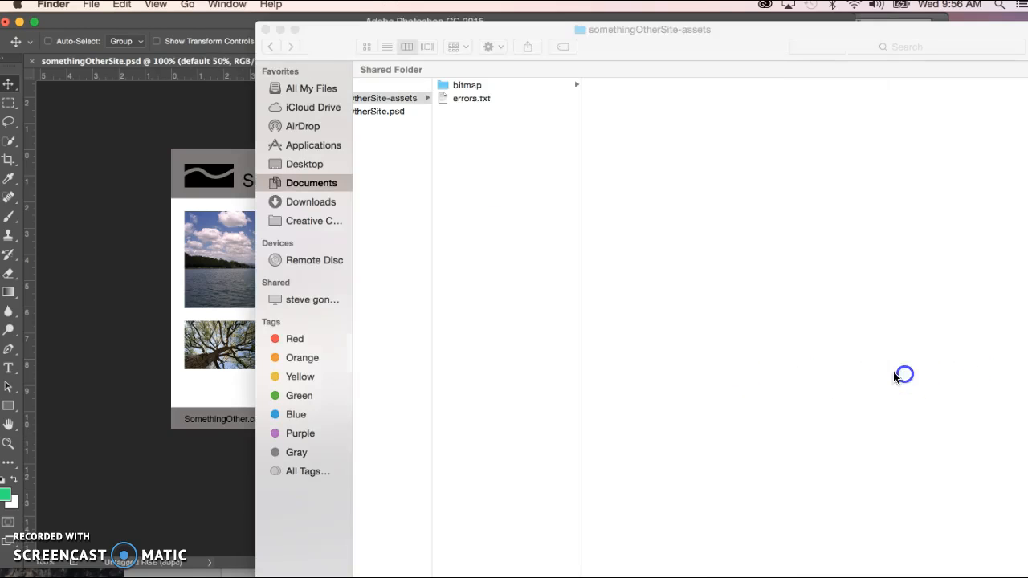
pyautogui.click(473, 86)
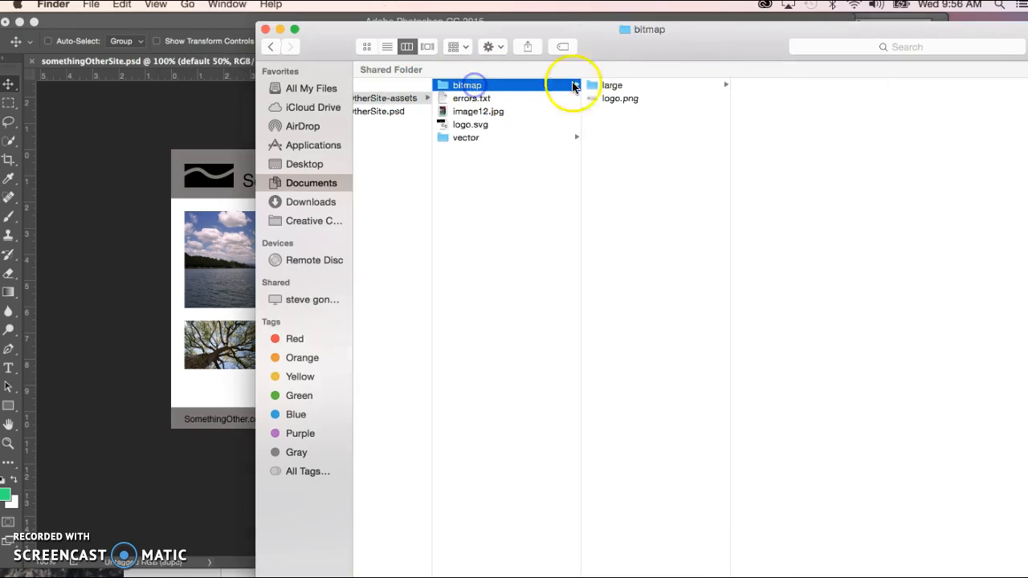
pyautogui.click(610, 85)
pyautogui.click(774, 87)
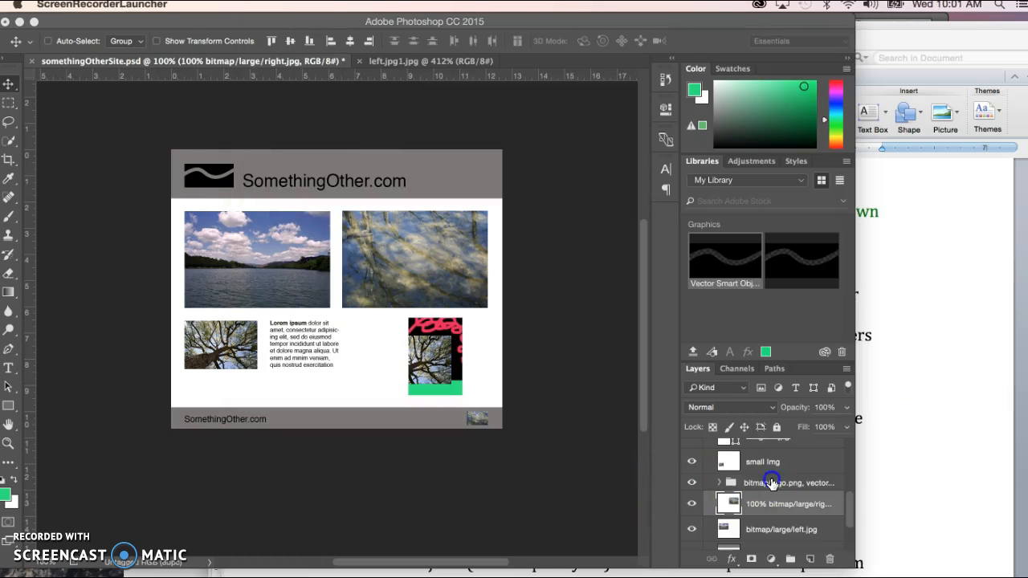
# Step: Switch to Photoshop and select the 100% bitmap/large/right.jpg layer to check its name
pyautogui.click(771, 482)
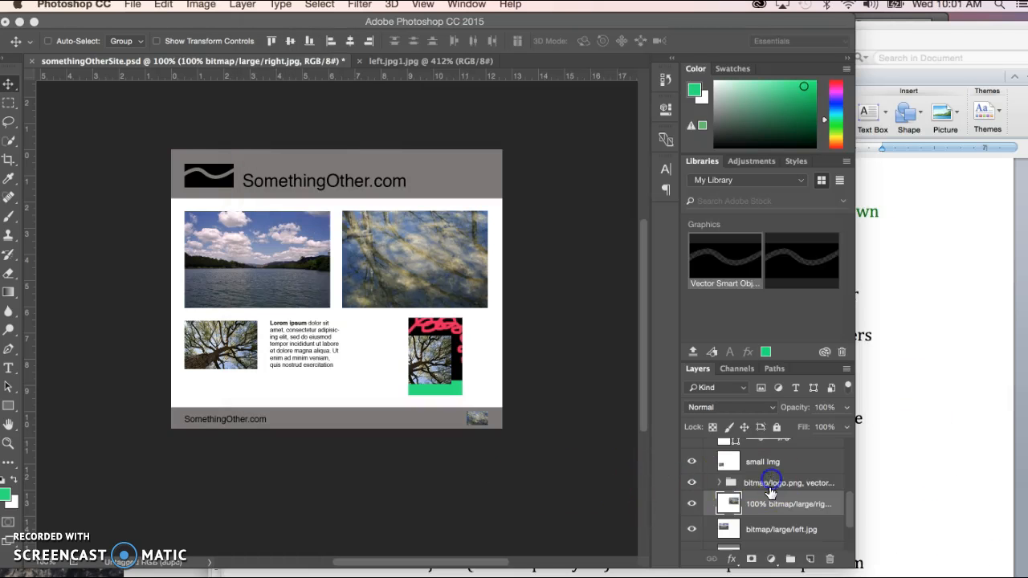
pyautogui.click(766, 505)
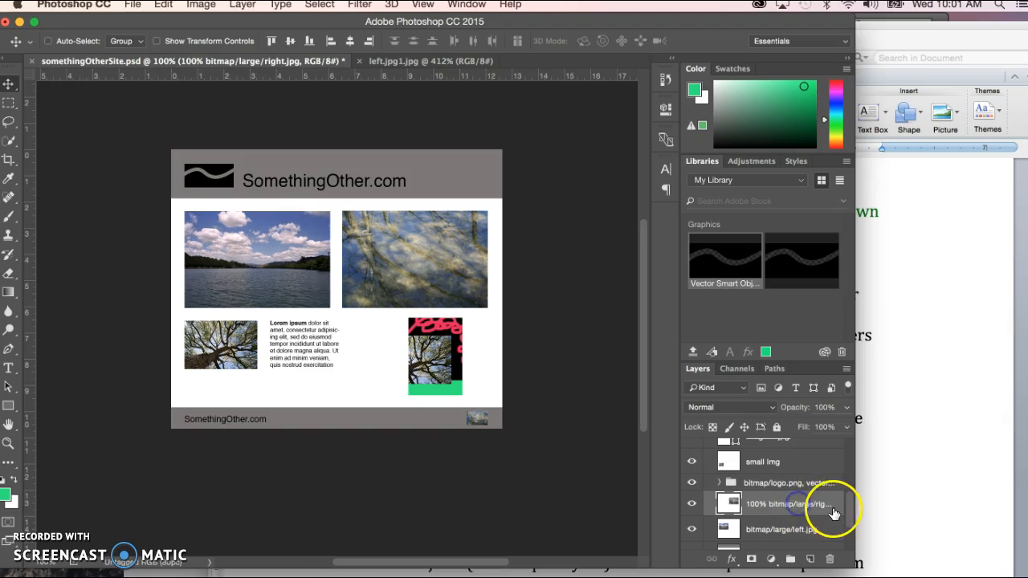
# Step: Minimize the Word notes window and compare left.jpg and right.jpg in the bitmap/large folder in Finder
pyautogui.click(920, 504)
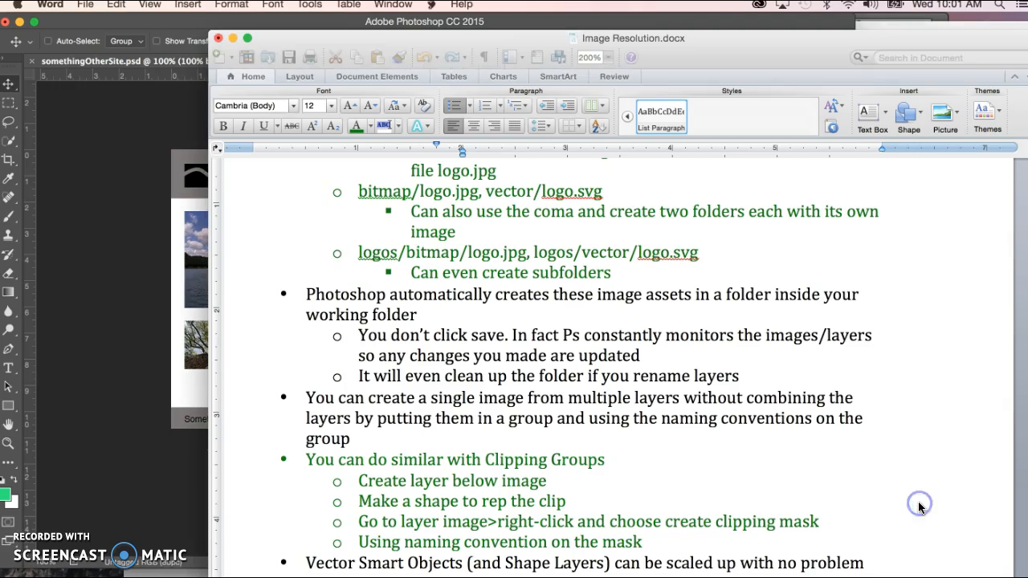
pyautogui.click(233, 38)
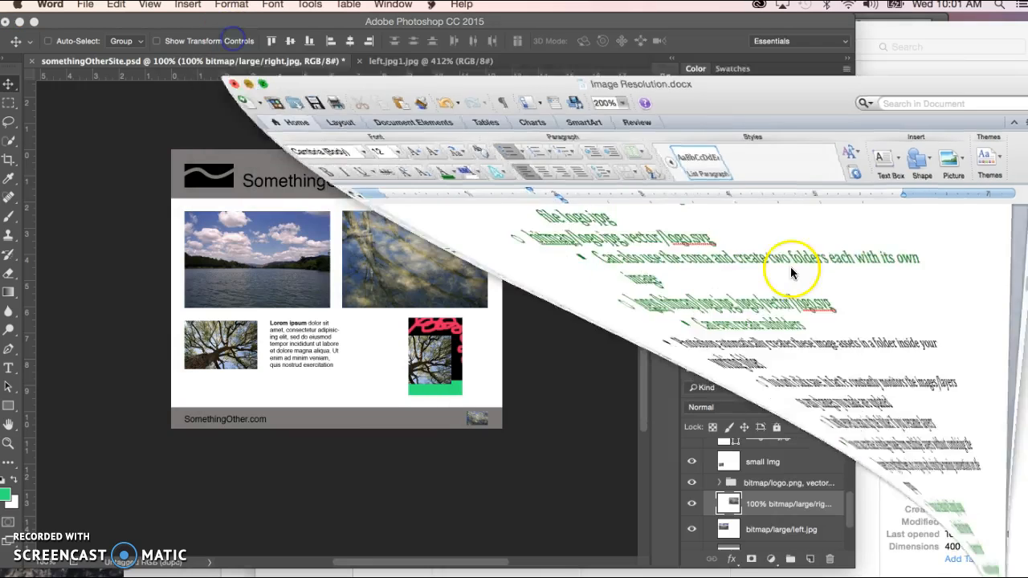
pyautogui.click(952, 365)
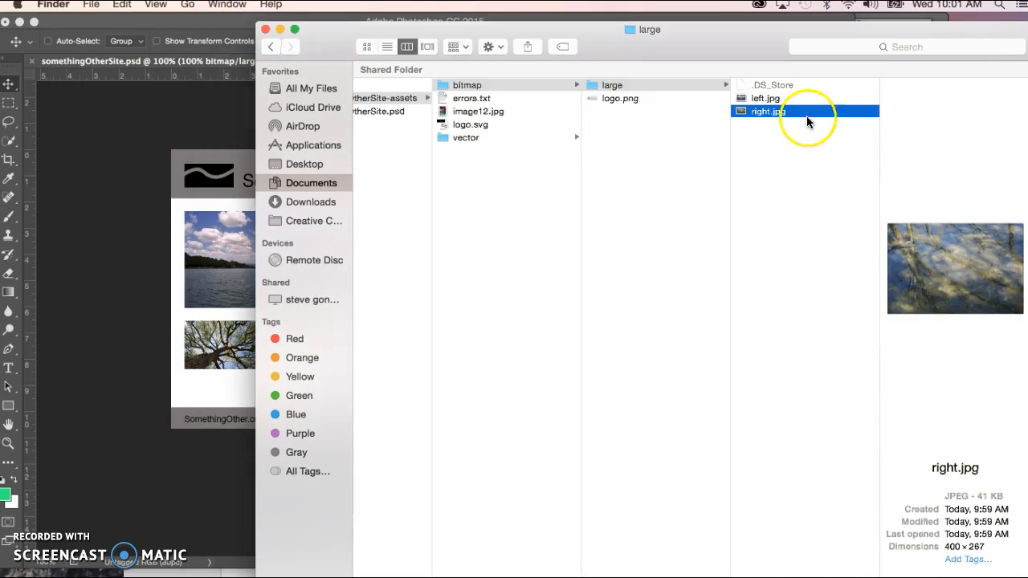
pyautogui.click(770, 99)
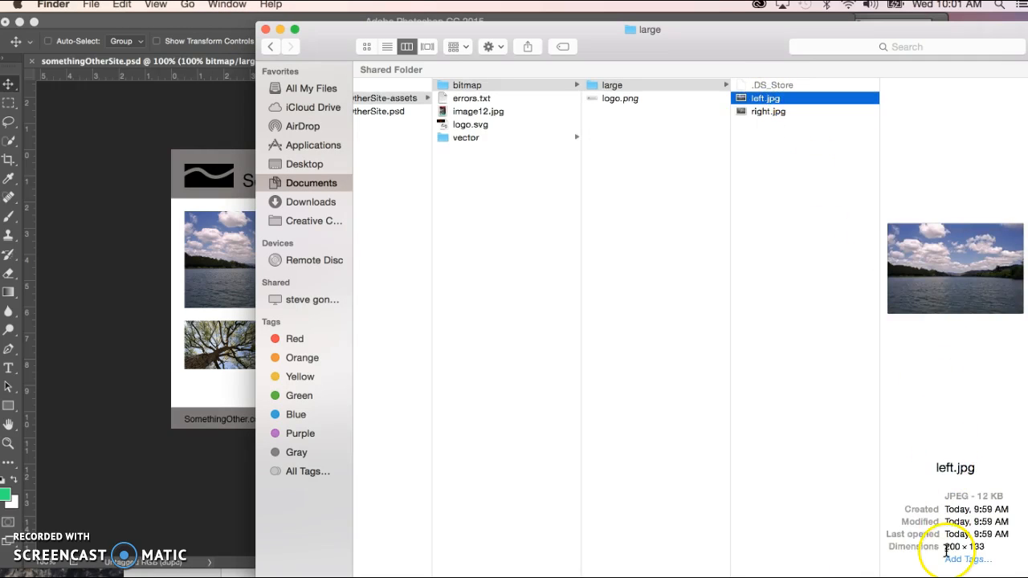
pyautogui.click(763, 111)
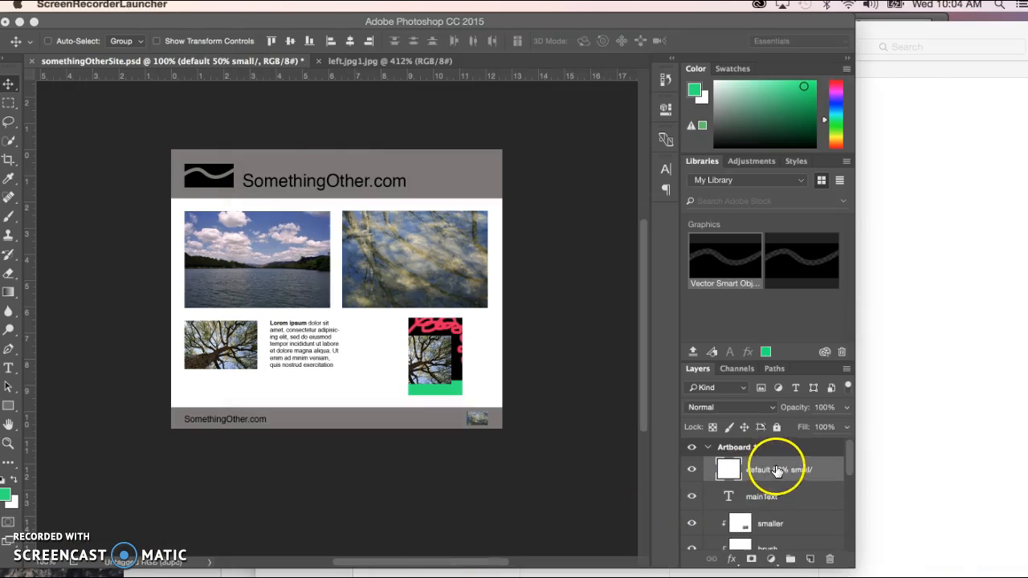
# Step: Check the default 50% small/ layer in Photoshop and view the small subfolder of somethingOtherSite-assets in Finder
pyautogui.click(763, 473)
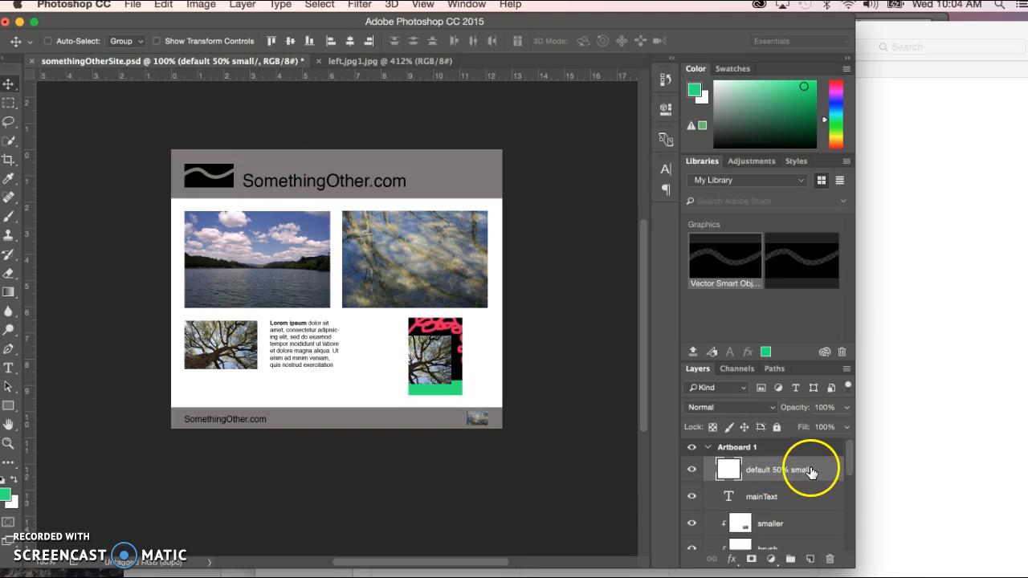
pyautogui.click(920, 380)
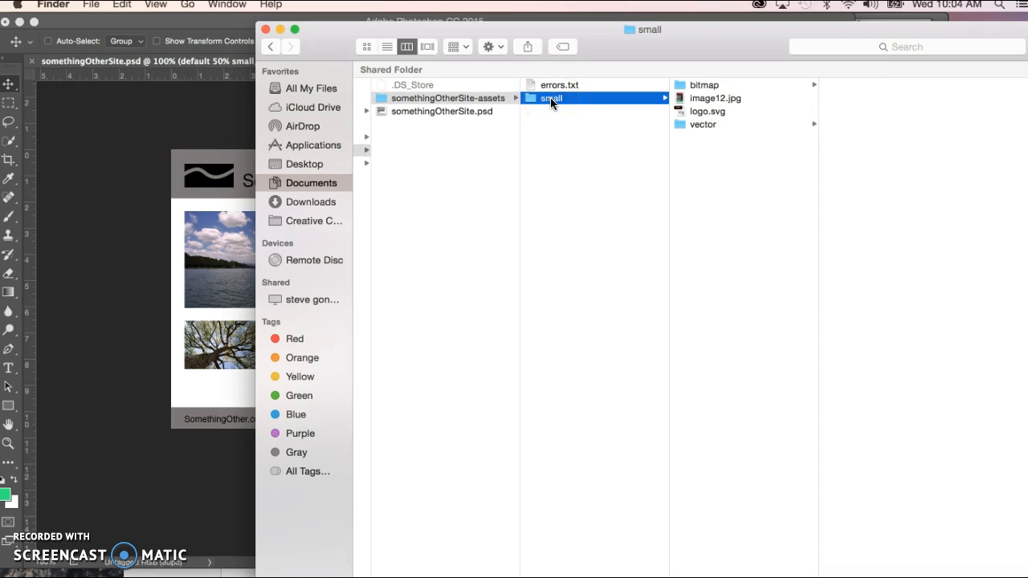
# Step: Switch to Photoshop, rename the default layer as "default 50% small/, medium/" and check the generated small folder in Finder
pyautogui.click(122, 506)
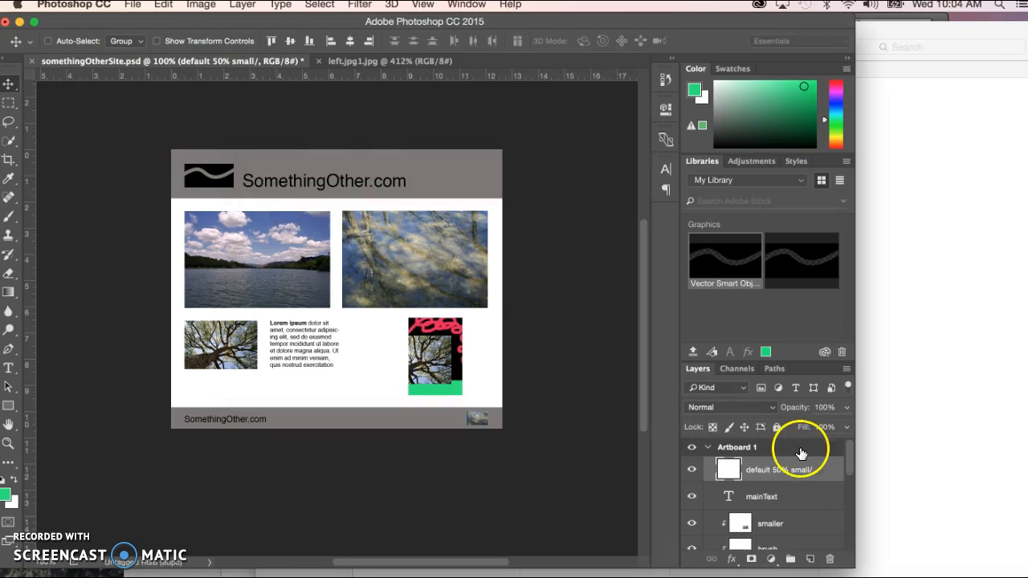
pyautogui.click(816, 470)
pyautogui.click(815, 466)
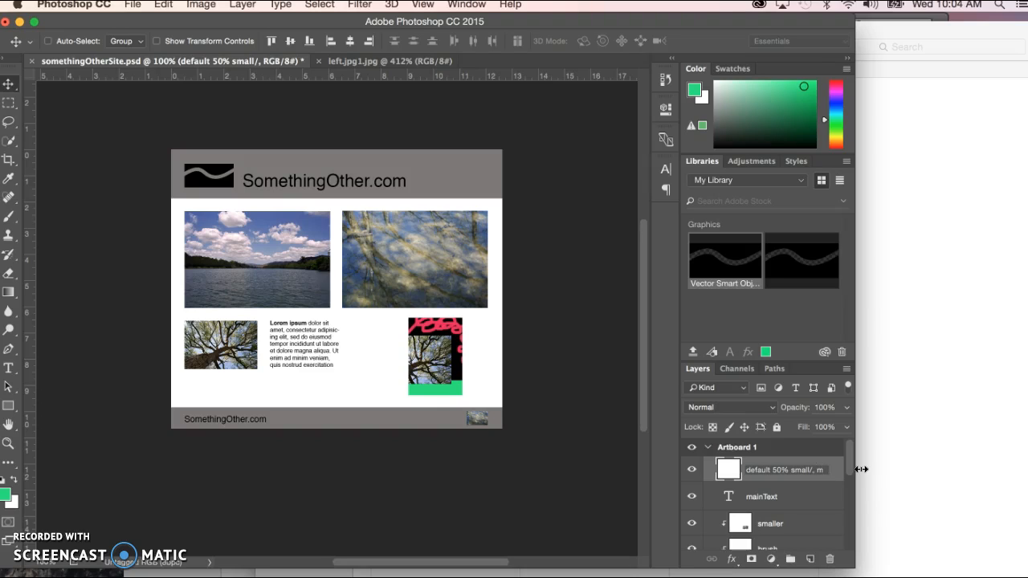
pyautogui.write(', medium/')
pyautogui.press('Return')
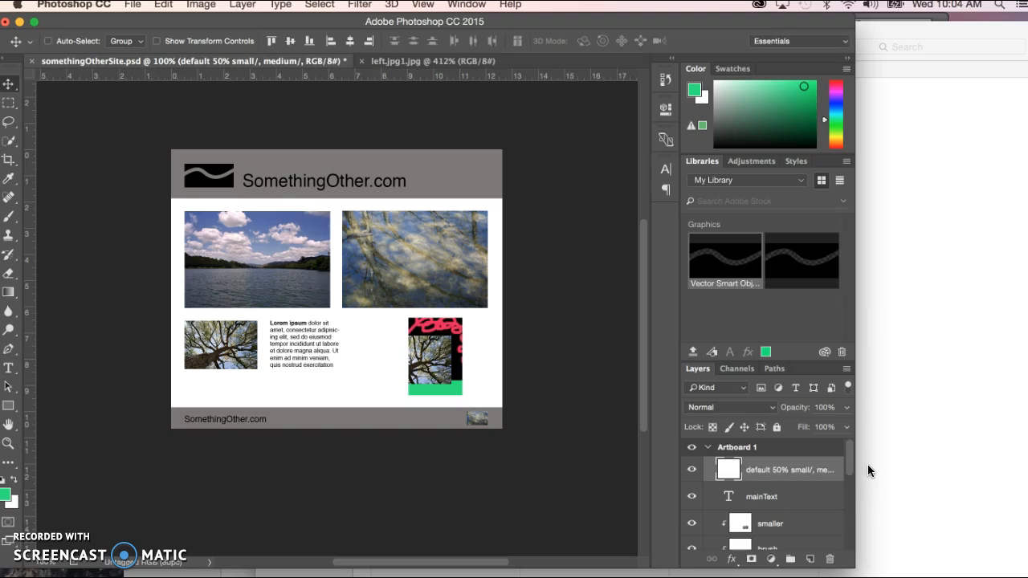
pyautogui.click(899, 389)
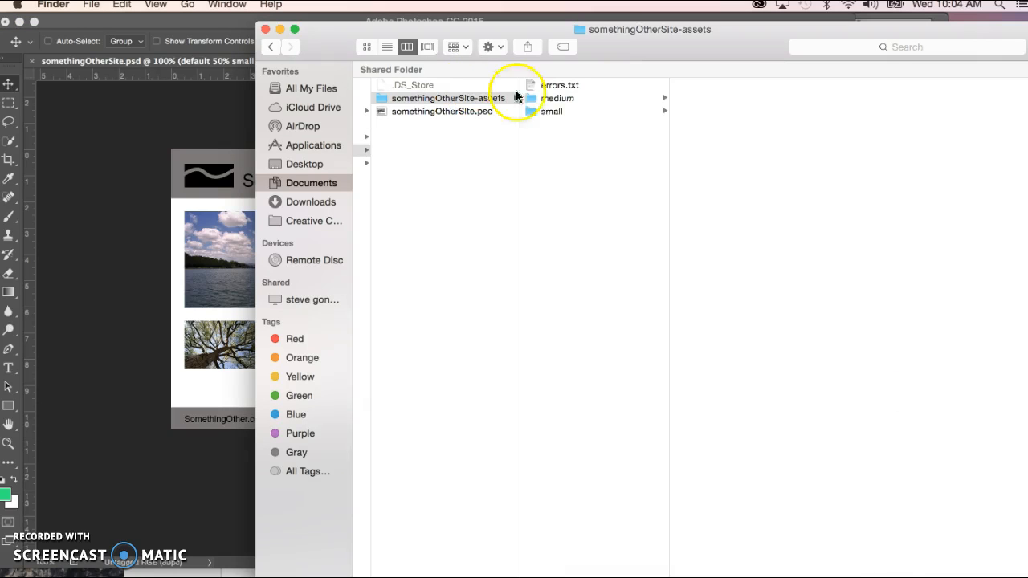
pyautogui.click(549, 113)
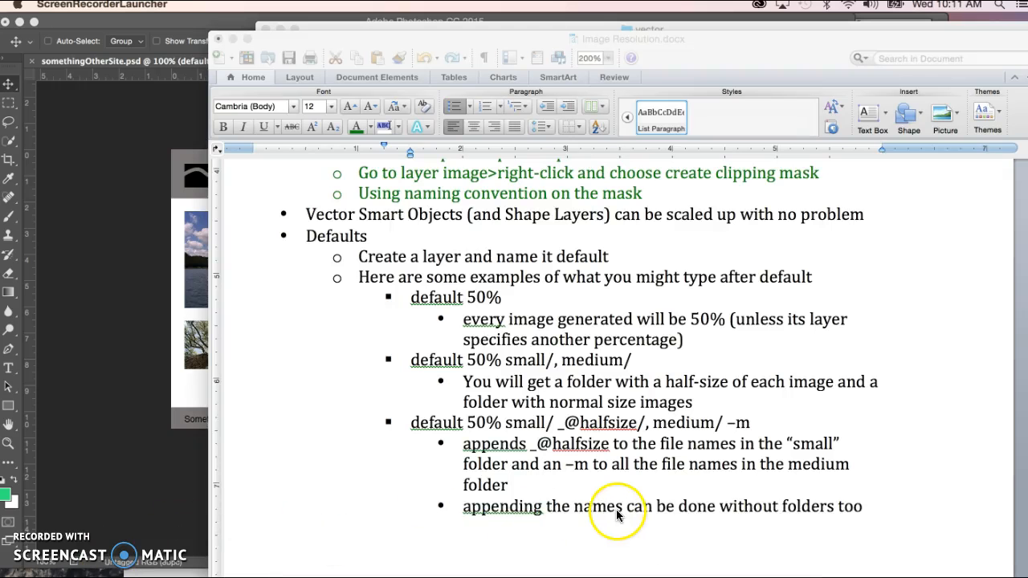
# Step: Examine the _@halfsize and –m suffixes in the third default layer name example of the Word notes
pyautogui.click(575, 423)
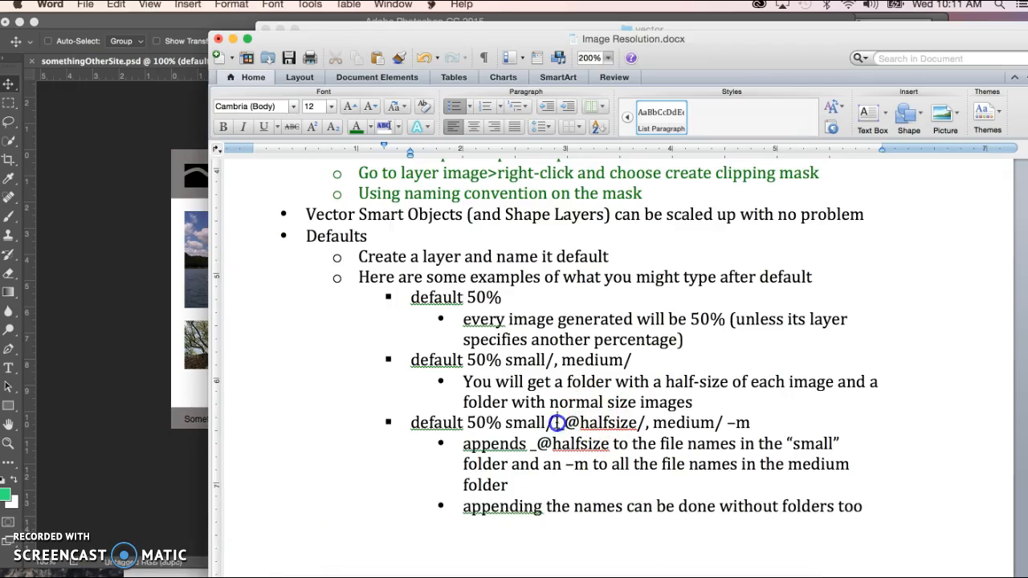
pyautogui.moveTo(556, 424); pyautogui.dragTo(638, 424)
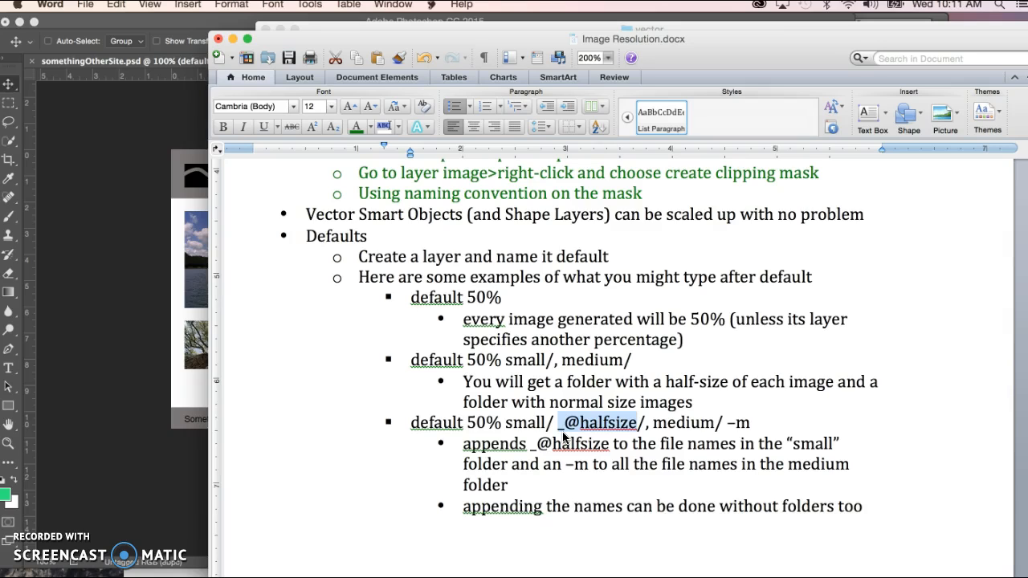
pyautogui.click(564, 424)
pyautogui.press('BackSpace')
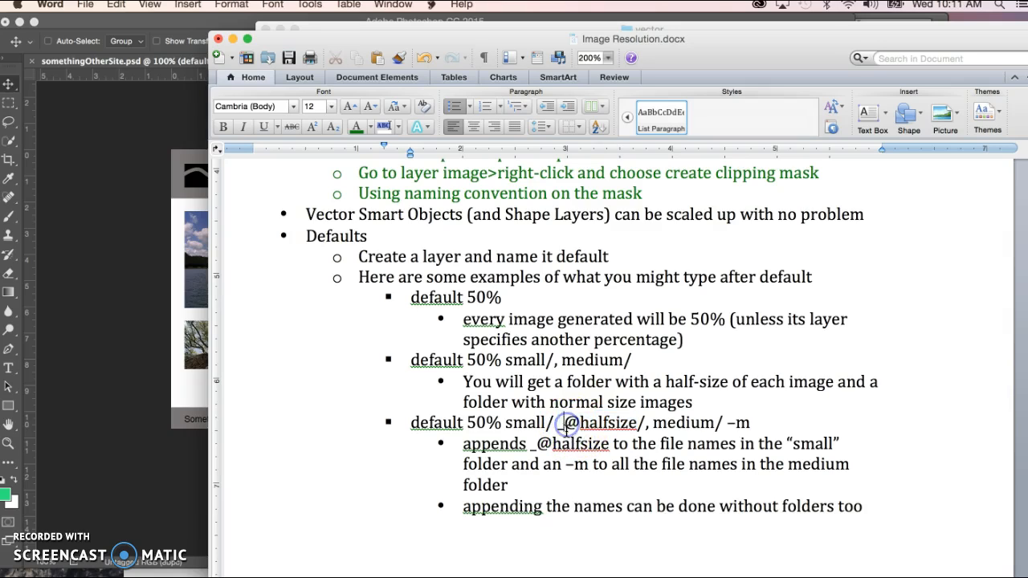
pyautogui.write('_')
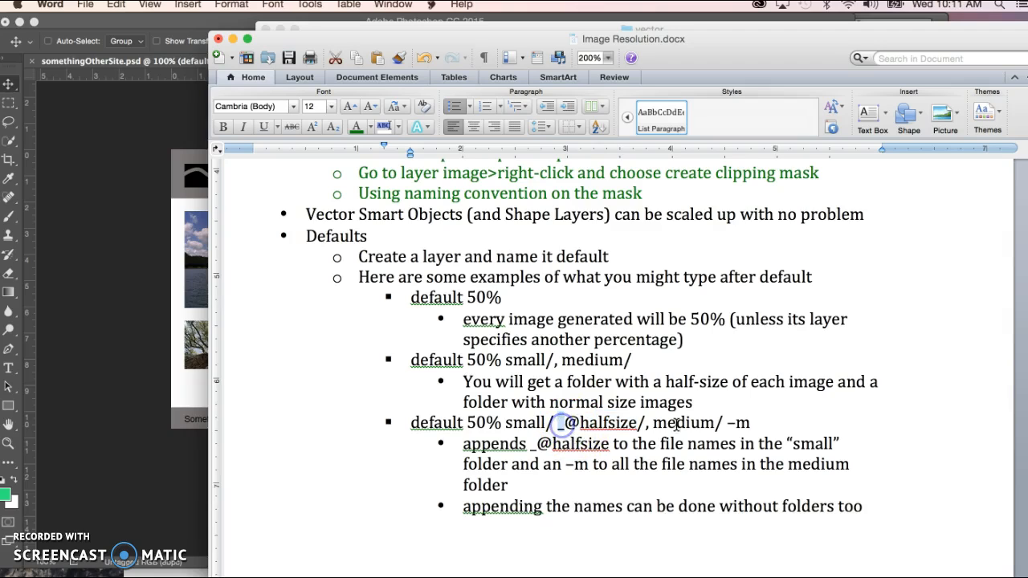
pyautogui.click(731, 424)
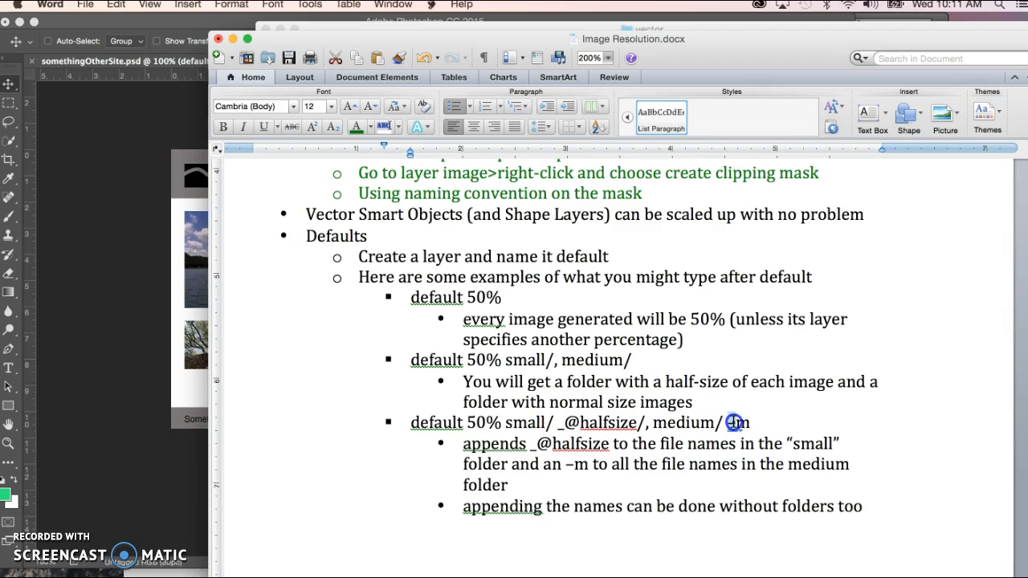
pyautogui.moveTo(556, 424); pyautogui.dragTo(565, 423)
pyautogui.moveTo(726, 423); pyautogui.dragTo(735, 424)
# Step: Switch to Photoshop and open the default layer's name to read through its _@halfsize and medium/ parts
pyautogui.press('super+Tab')
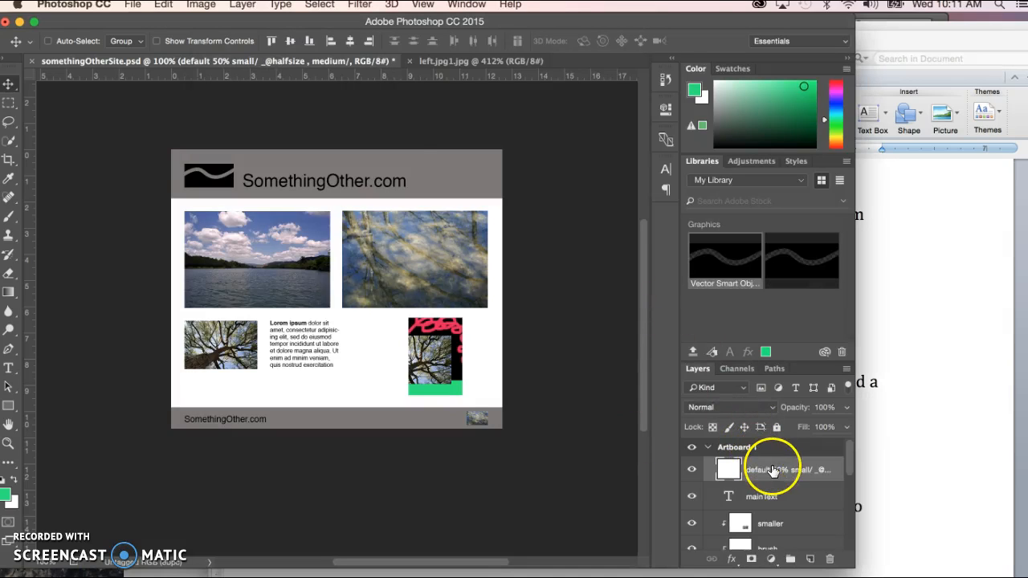
pyautogui.doubleClick(810, 471)
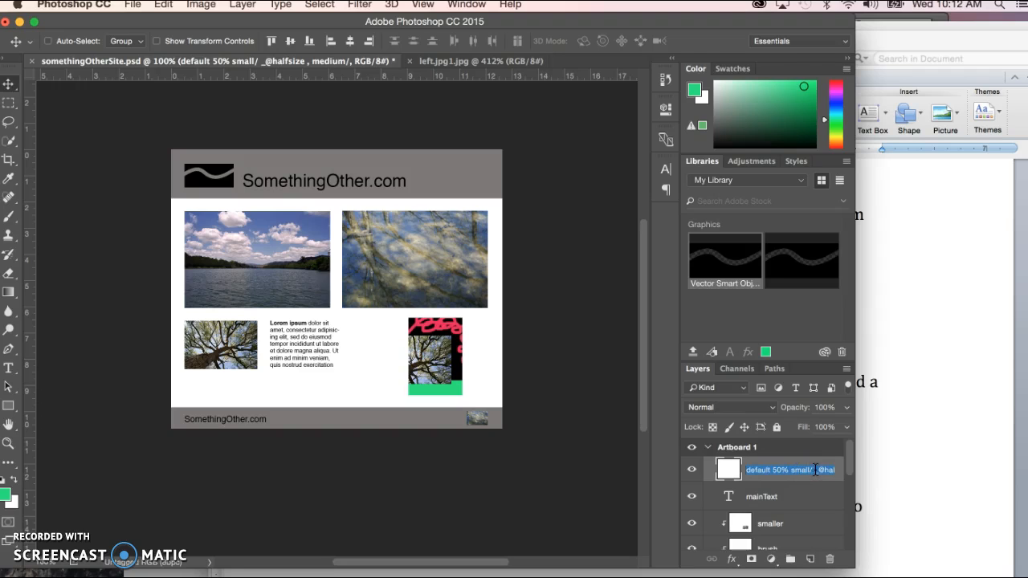
pyautogui.moveTo(814, 470); pyautogui.dragTo(855, 471)
pyautogui.click(832, 471)
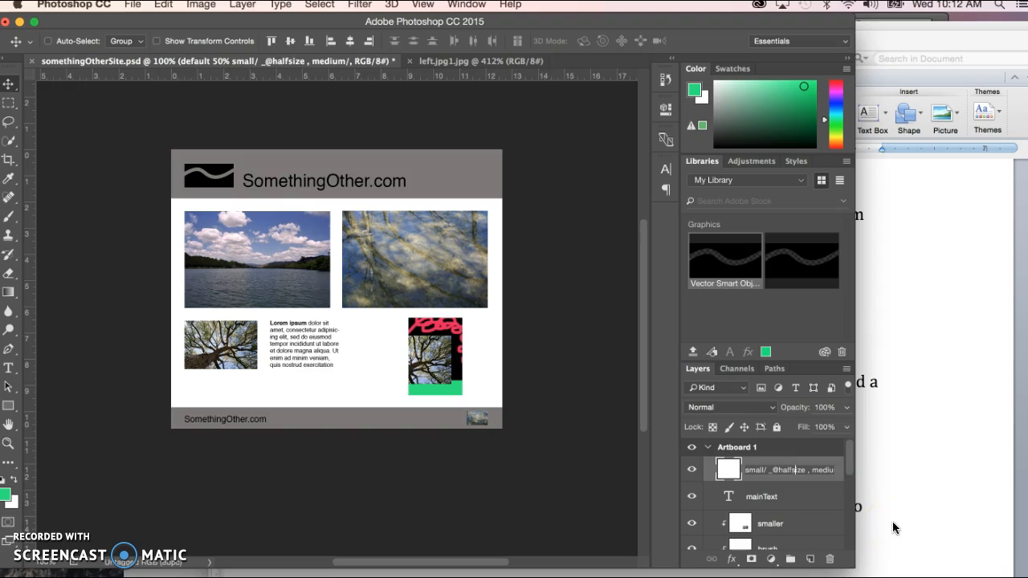
# Step: Minimize the Word notes window and check the names of the bitmap, image12 and logo items in the small folder in Finder
pyautogui.click(966, 364)
pyautogui.click(231, 39)
pyautogui.click(924, 299)
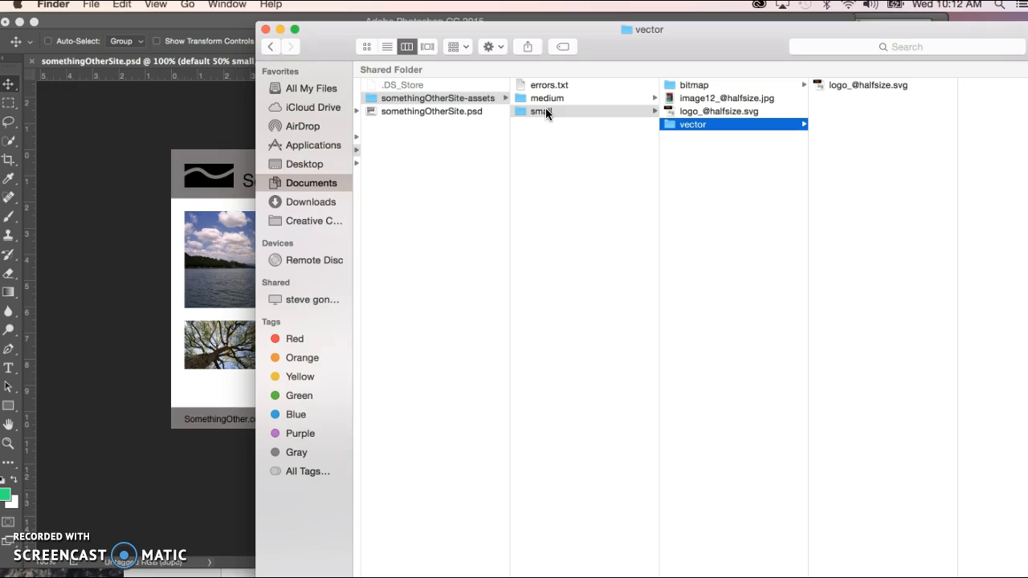
pyautogui.click(699, 87)
pyautogui.click(700, 99)
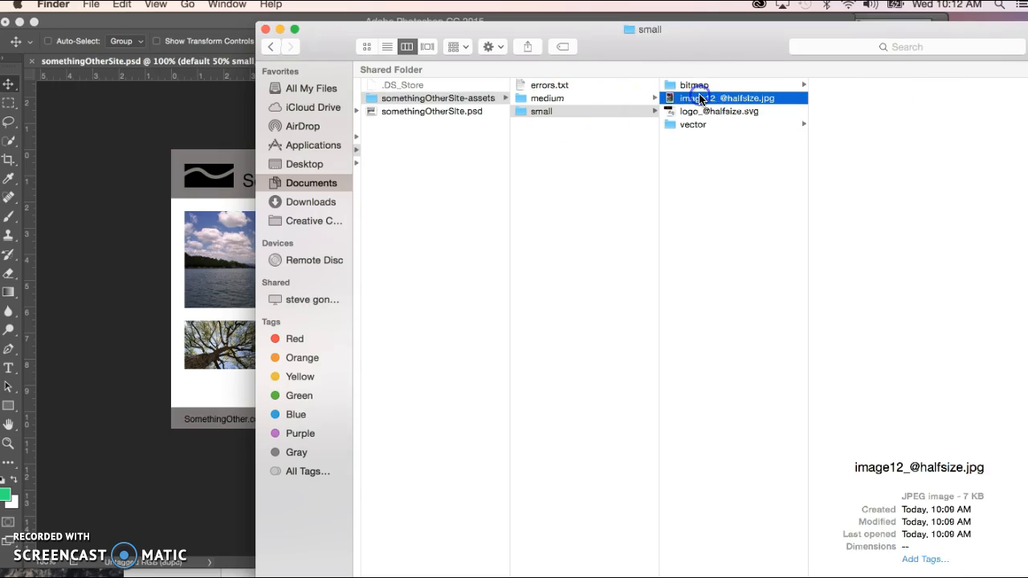
pyautogui.click(698, 113)
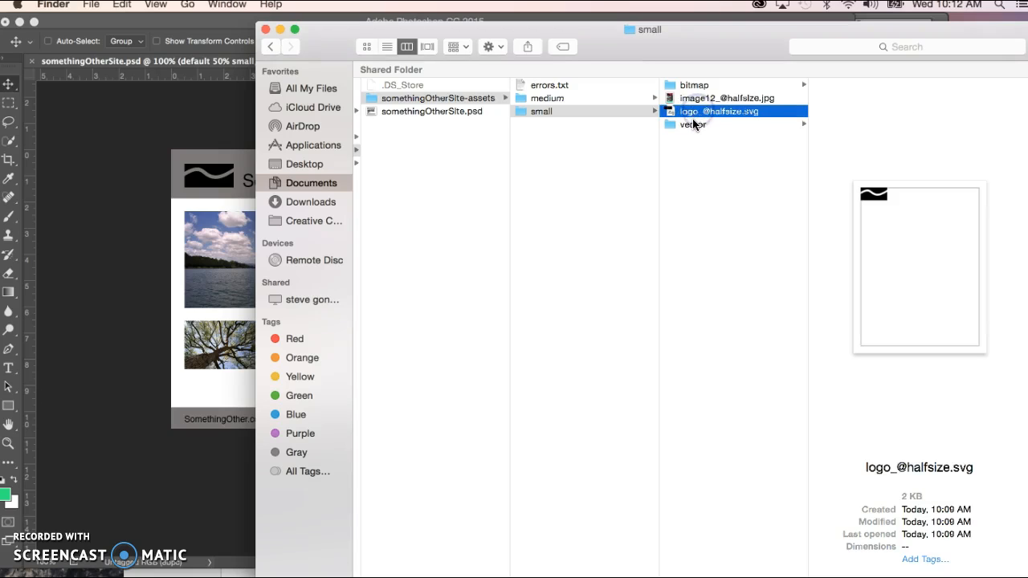
pyautogui.click(728, 118)
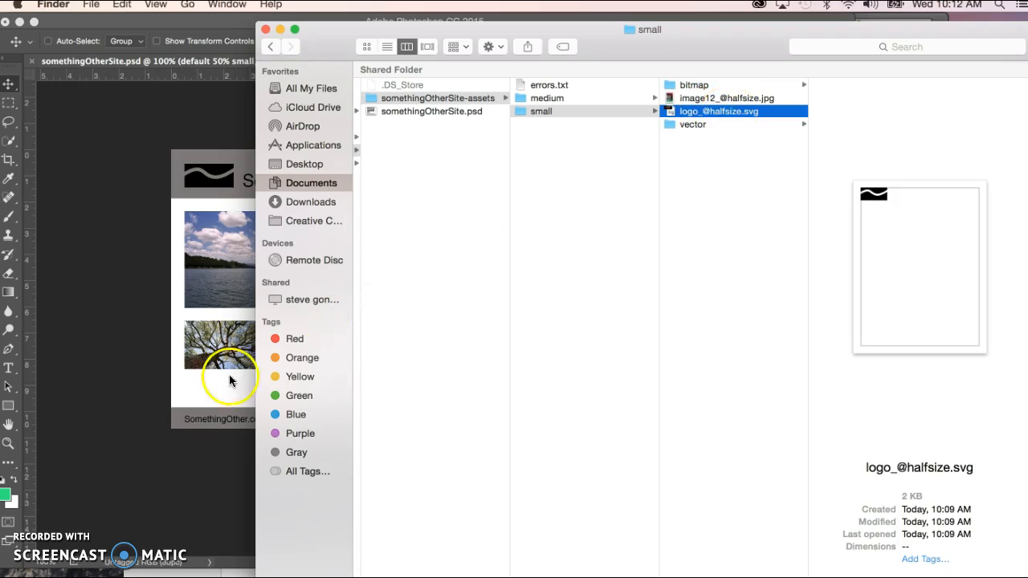
# Step: Switch to Photoshop and remove small/ from the default layer's name, leaving "default 50% _@halfsize , medium/"
pyautogui.click(173, 474)
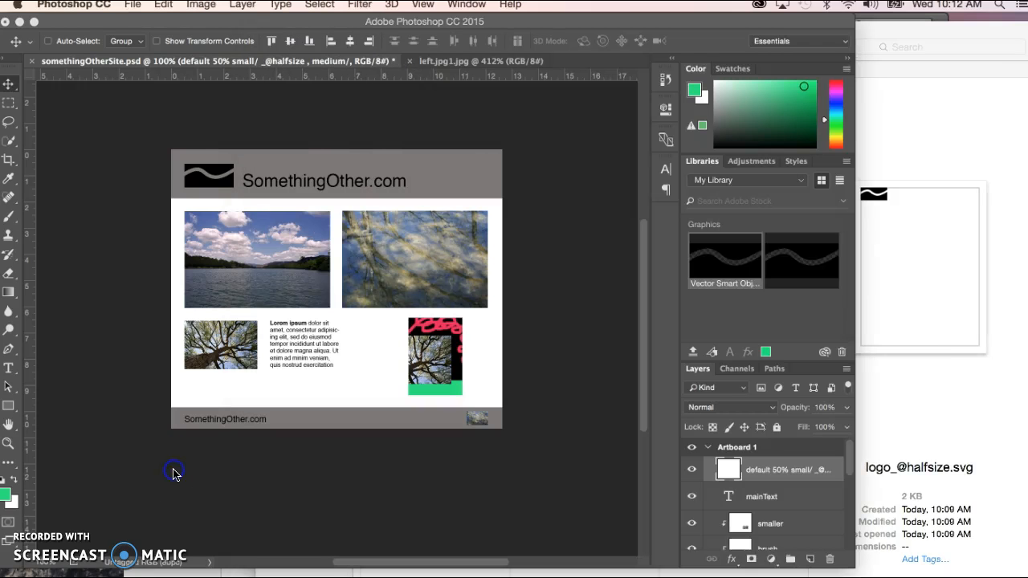
pyautogui.click(799, 473)
pyautogui.doubleClick(798, 471)
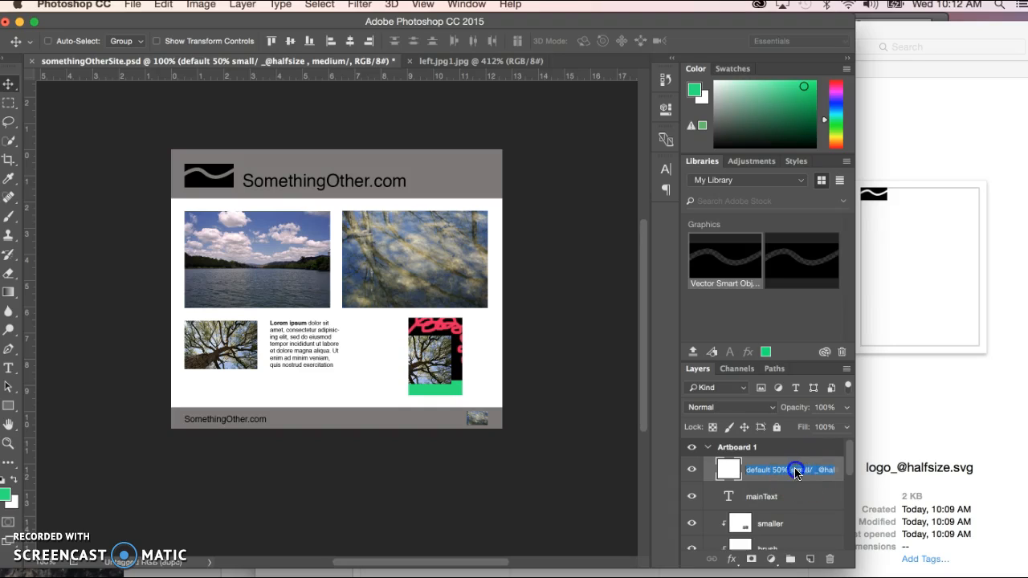
pyautogui.click(813, 469)
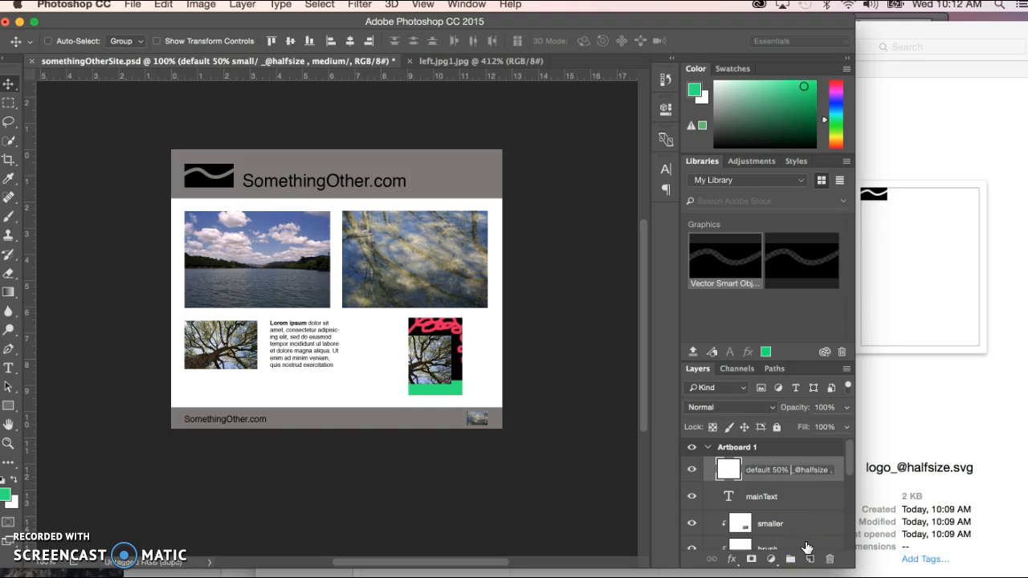
pyautogui.press('Return')
# Step: Examine the image12 and logo files and the medium and vector folders of somethingOtherSite-assets in Finder, and return to Photoshop
pyautogui.click(983, 396)
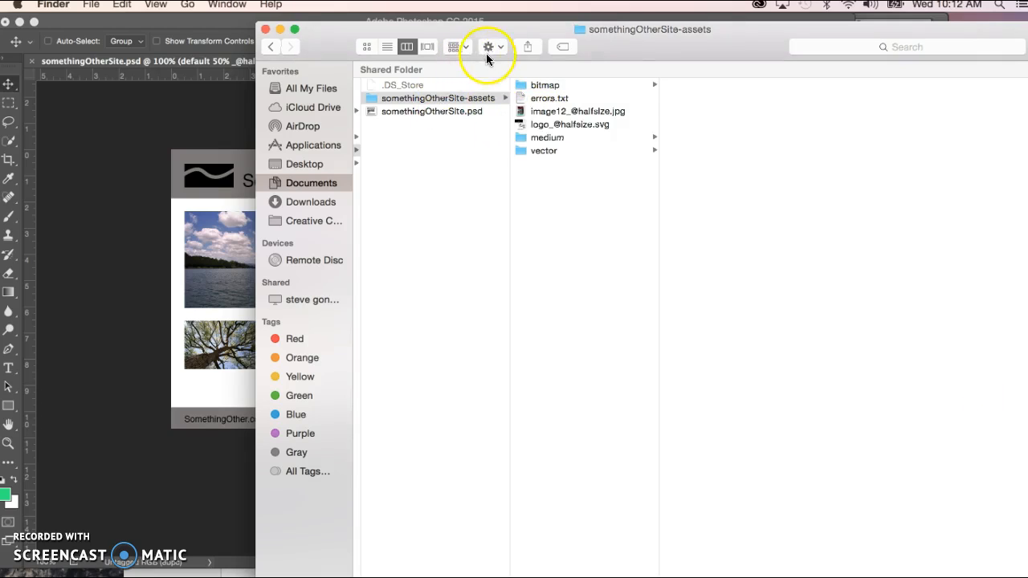
pyautogui.click(552, 110)
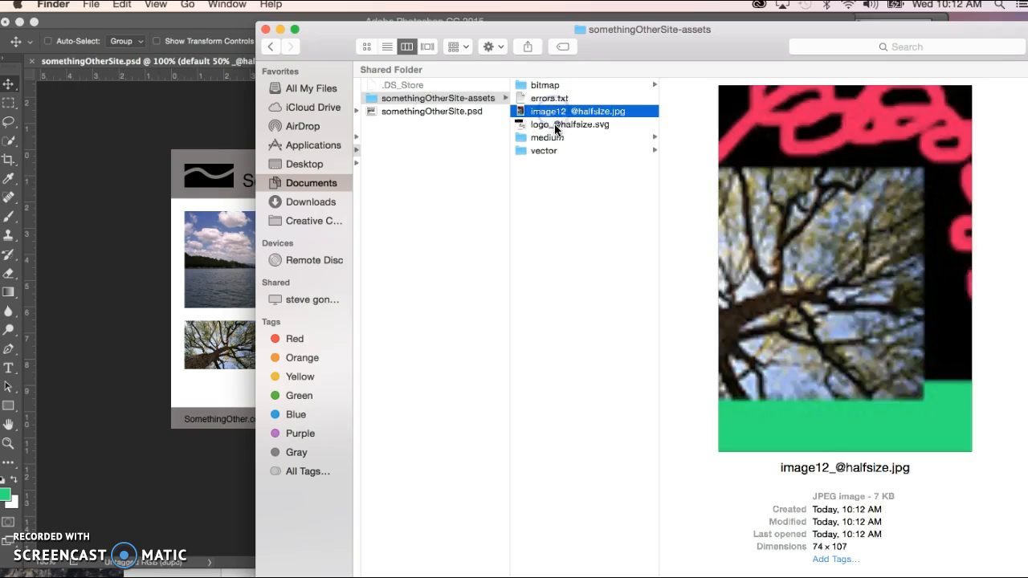
pyautogui.click(556, 126)
pyautogui.click(547, 139)
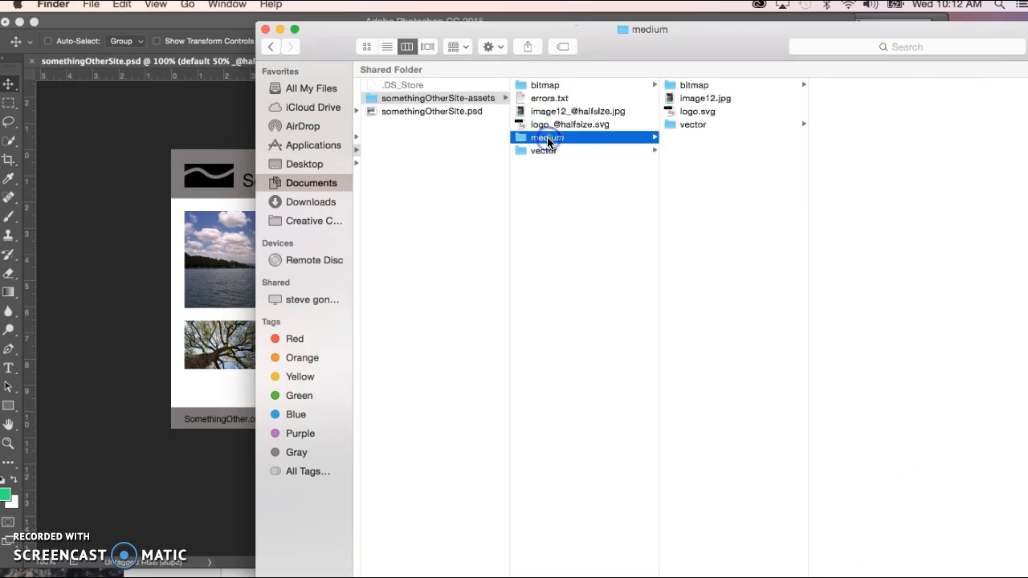
pyautogui.click(544, 151)
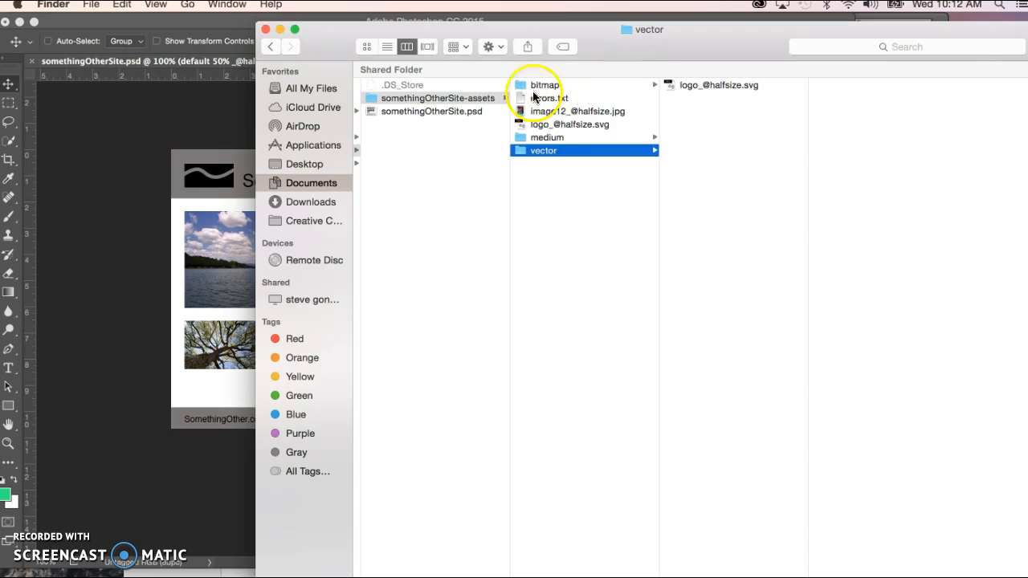
pyautogui.click(113, 375)
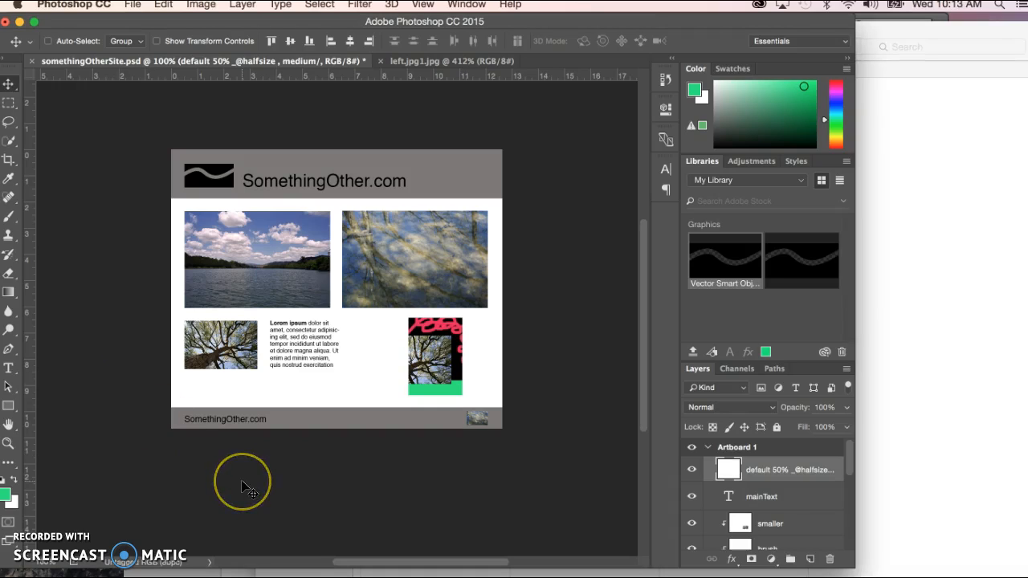